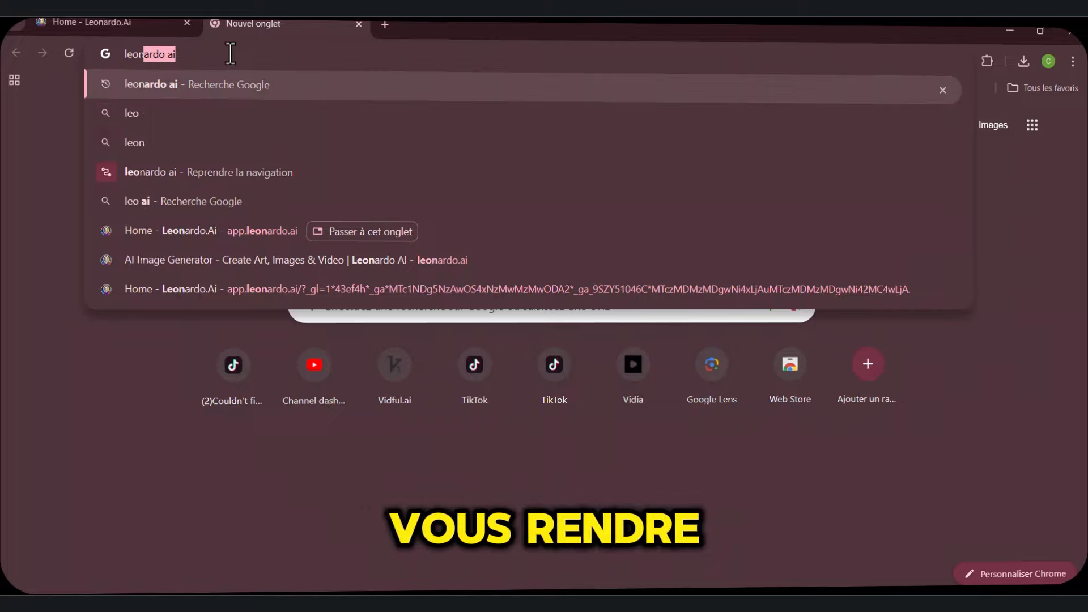
Search Google for leonardo ai, open the Leonardo AI site and go to its Image Creation tool
key("Return")
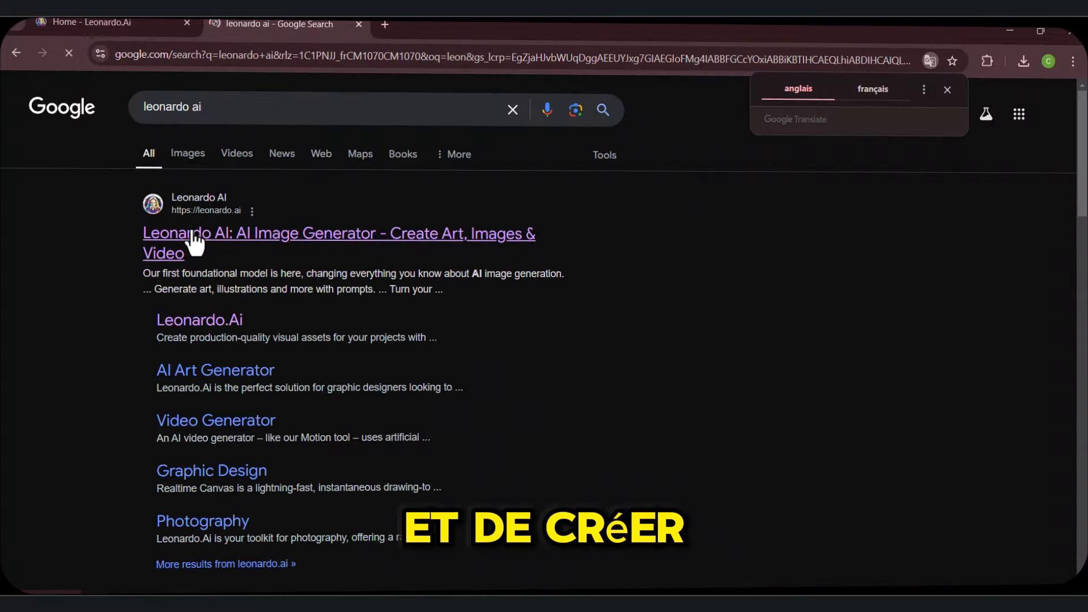
left_click(195, 241)
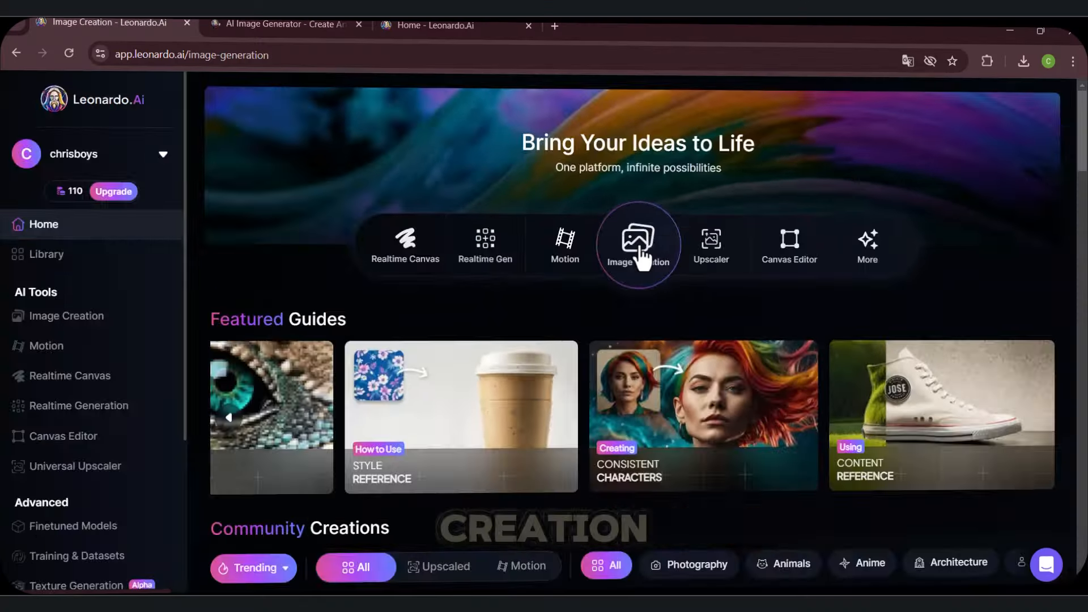
left_click(541, 278)
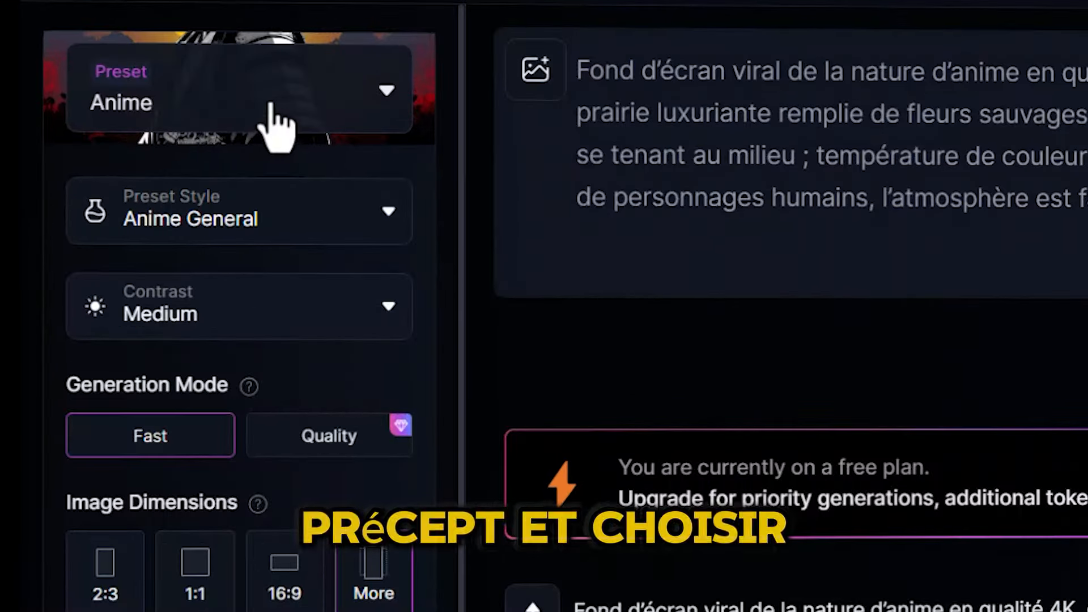
Choose the Leonardo Phoenix preset with the 3D Render style, and open the additional image dimension options
left_click(276, 128)
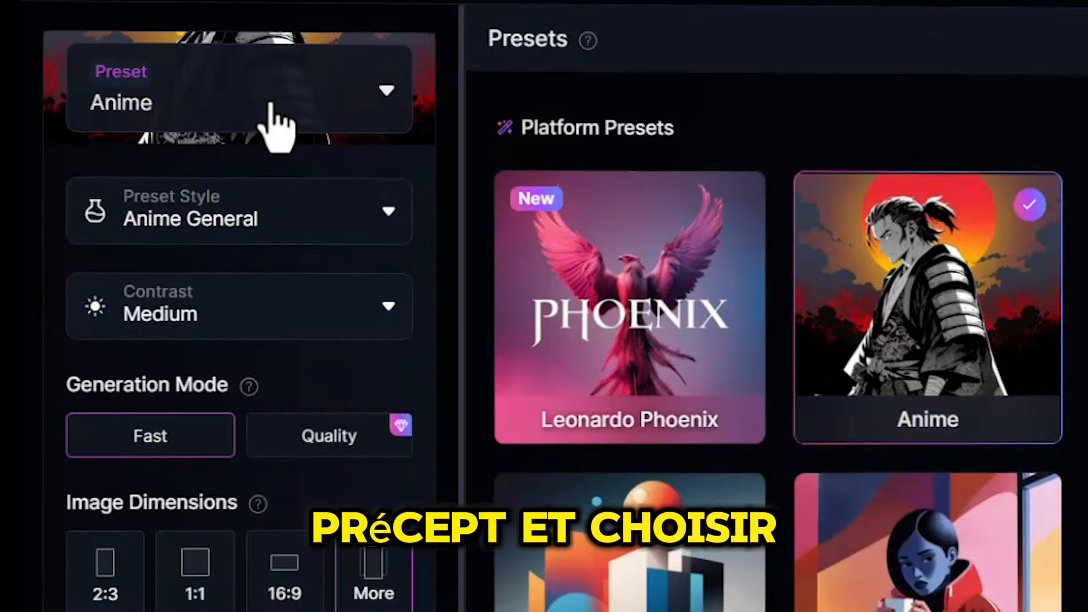
left_click(621, 312)
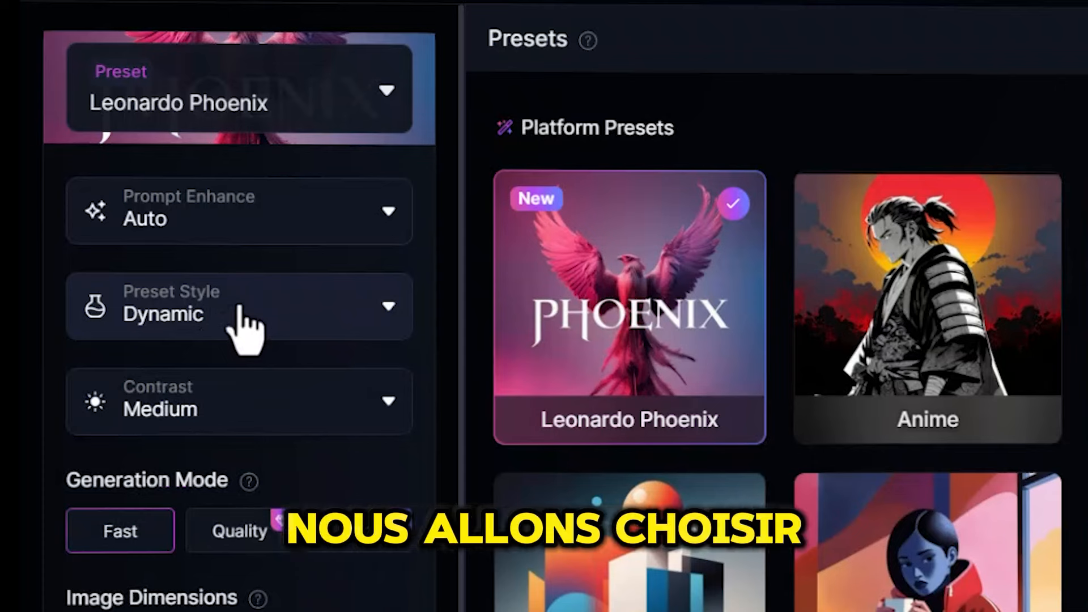
left_click(241, 310)
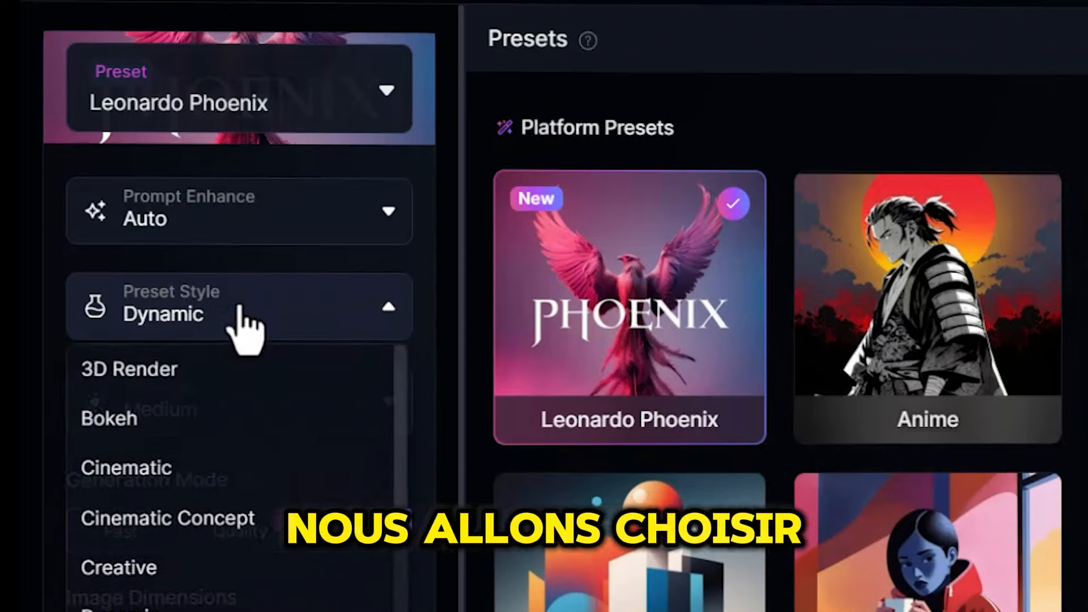
left_click(169, 379)
scroll(207, 267, "down", 6)
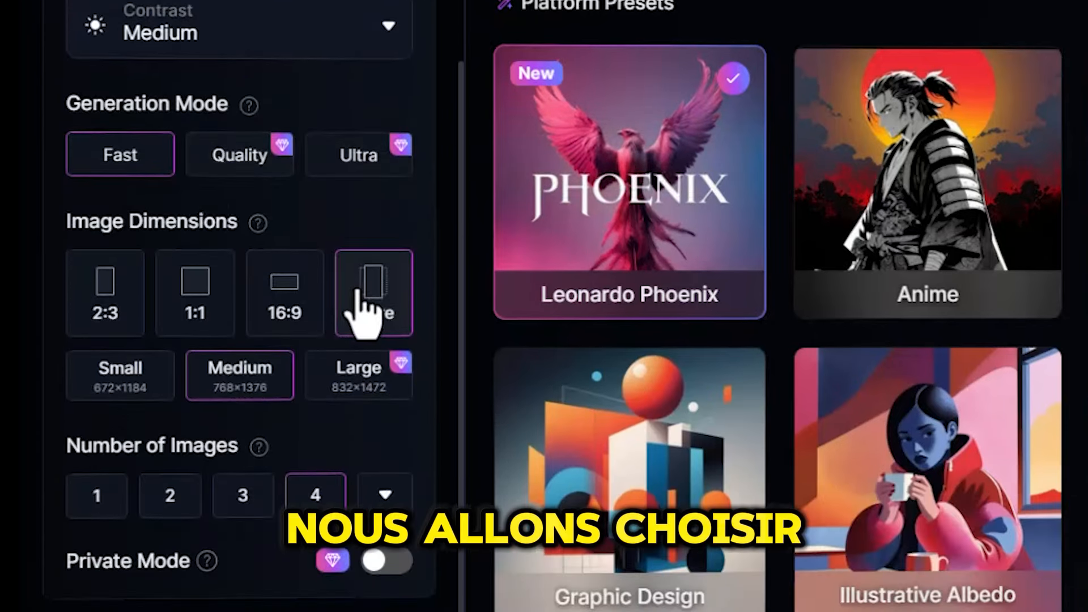
left_click(363, 311)
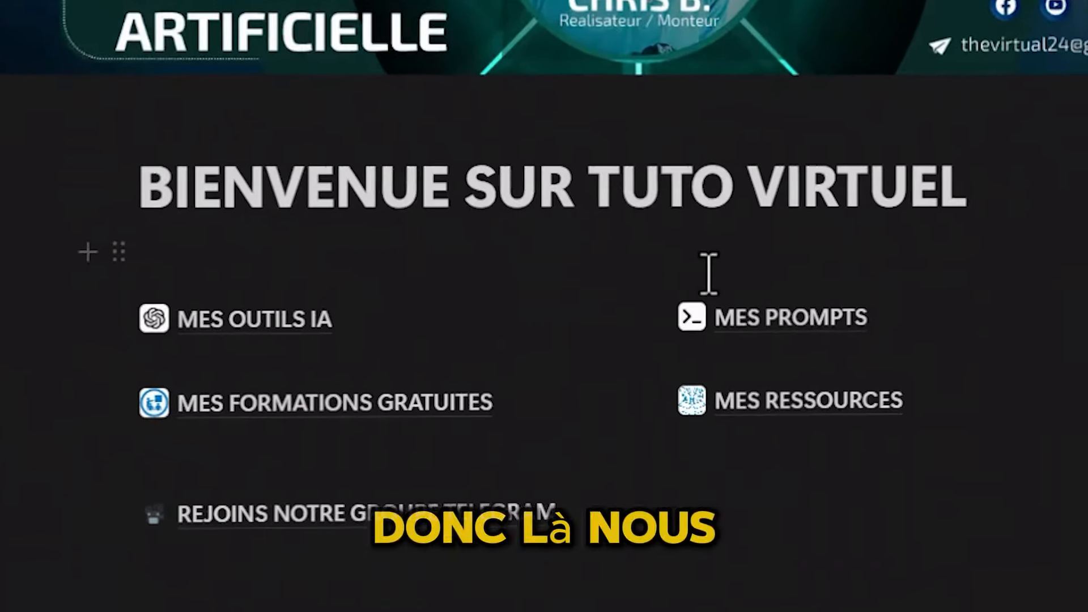
Bring the PROMPT LEONARDO text from the SPAGHETTI DANSANTS page in Notion's MES PROMPTS into Leonardo.Ai and generate four images
left_click(626, 325)
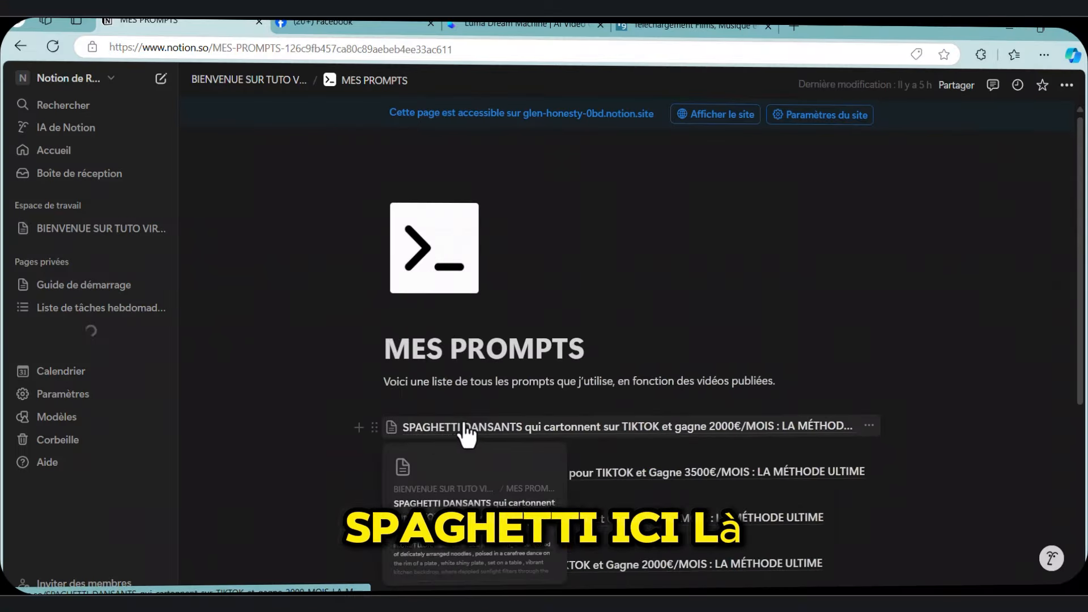
left_click(466, 428)
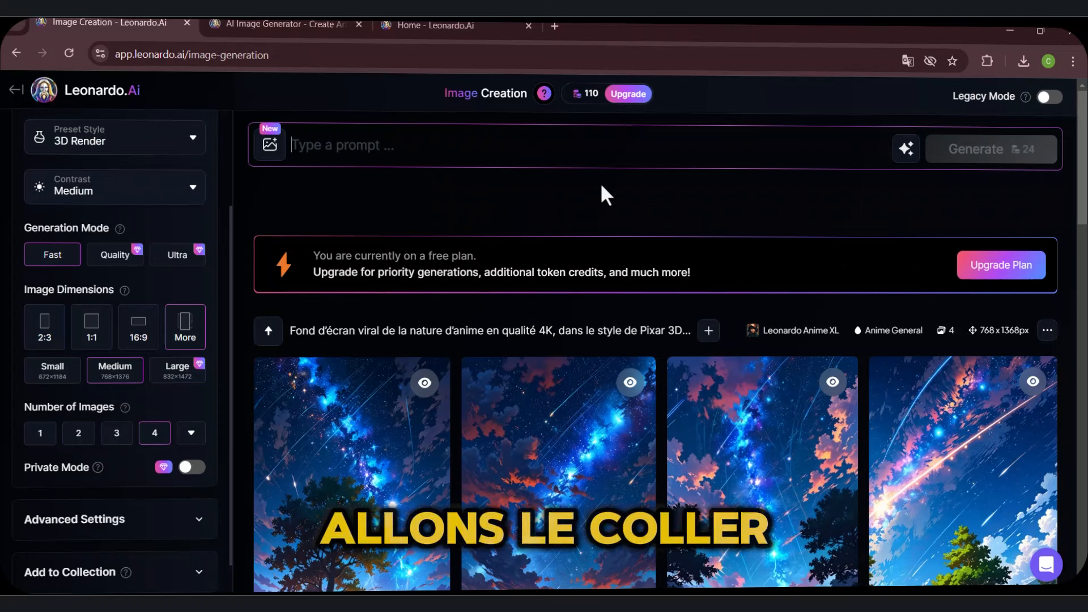
type("A whimsical miniature figure composed of delicately arranged noodles , poised in a carefree dance on the rim of a plate , white shiny plate , sat on a table , vibrant kitchen backdrop, where dappled sunlight filters through the canopy above, casting intricate shadows. The overall aesthetic is ethereal, with warm, earthy tones of sienna, umber, infused with hints of emerald and golden light, evoking a sense of wonder and enchantment , as if plucked from a fantastical realm.")
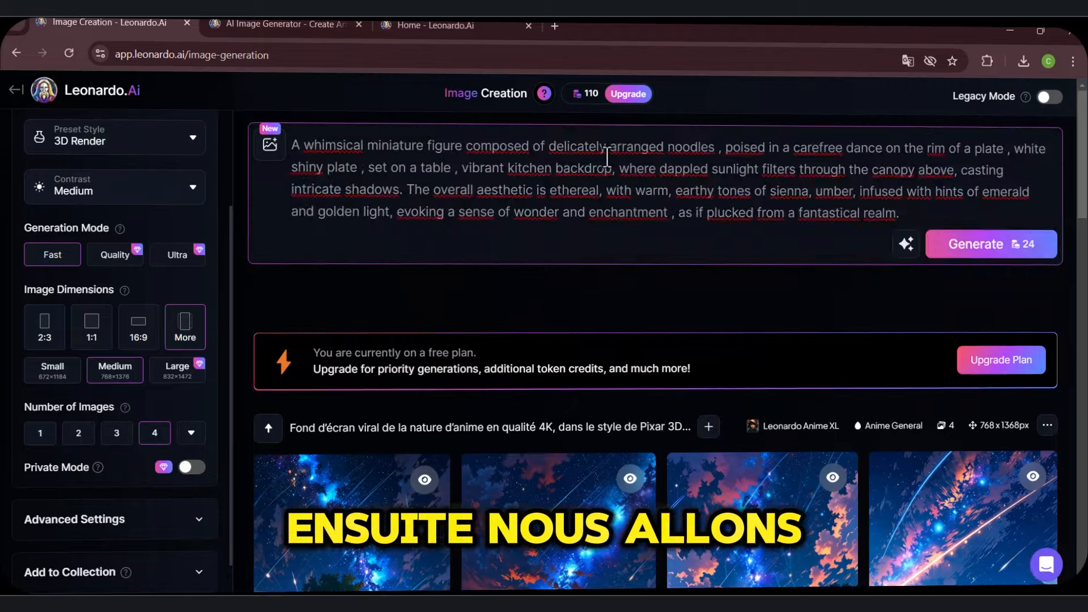
left_click(864, 334)
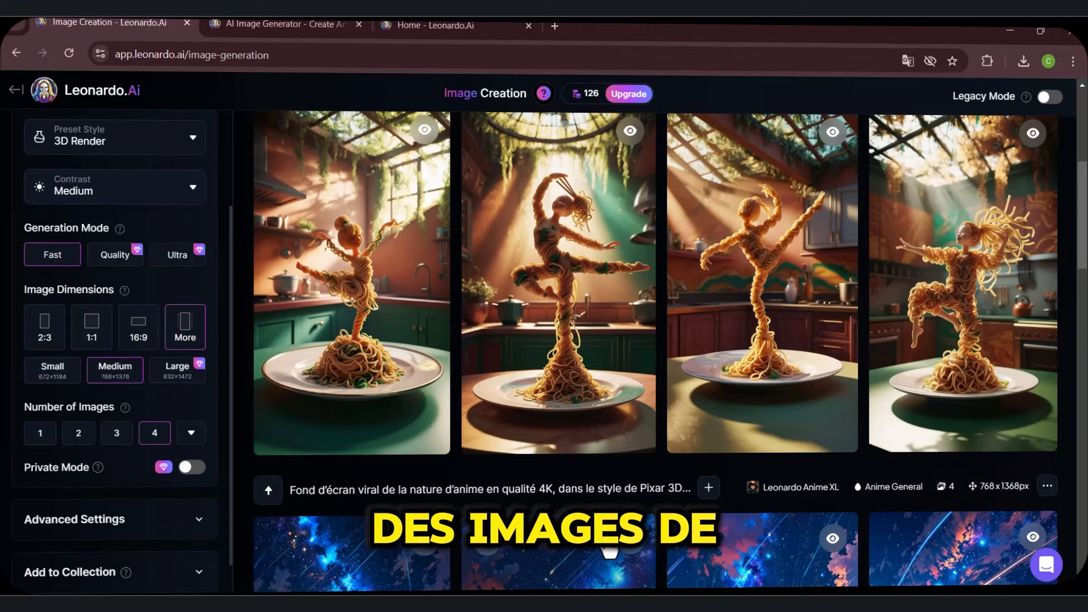
Preview the generated noodle dancer images at full size
left_click(607, 272)
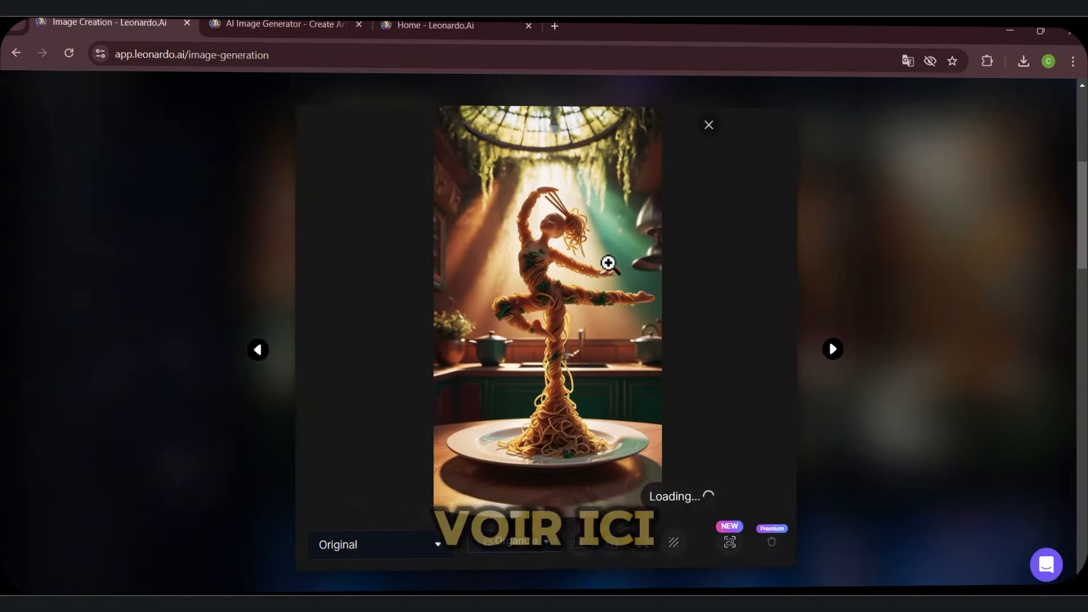
left_click(859, 212)
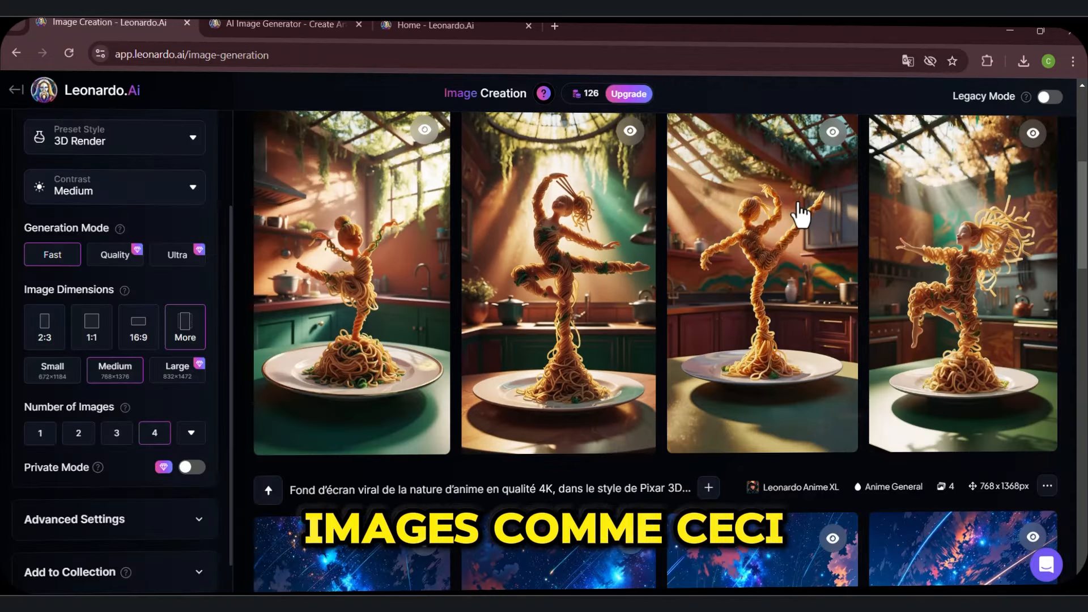
left_click(610, 238)
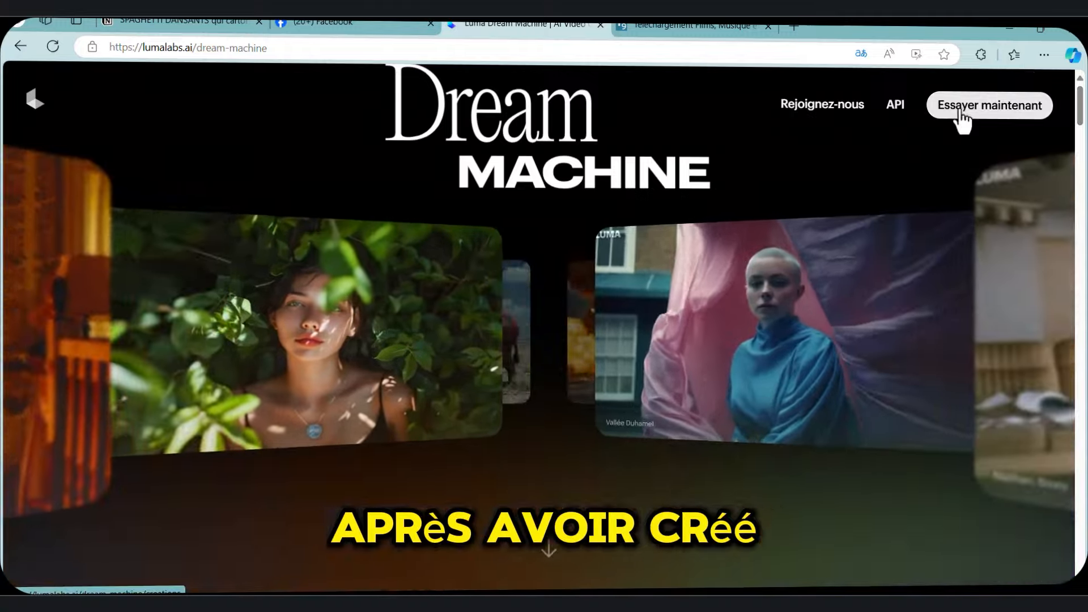
Enter Luma Dream Machine's creation page and import the first noodle dancer image from the noodles/images folder
left_click(964, 116)
left_click(245, 245)
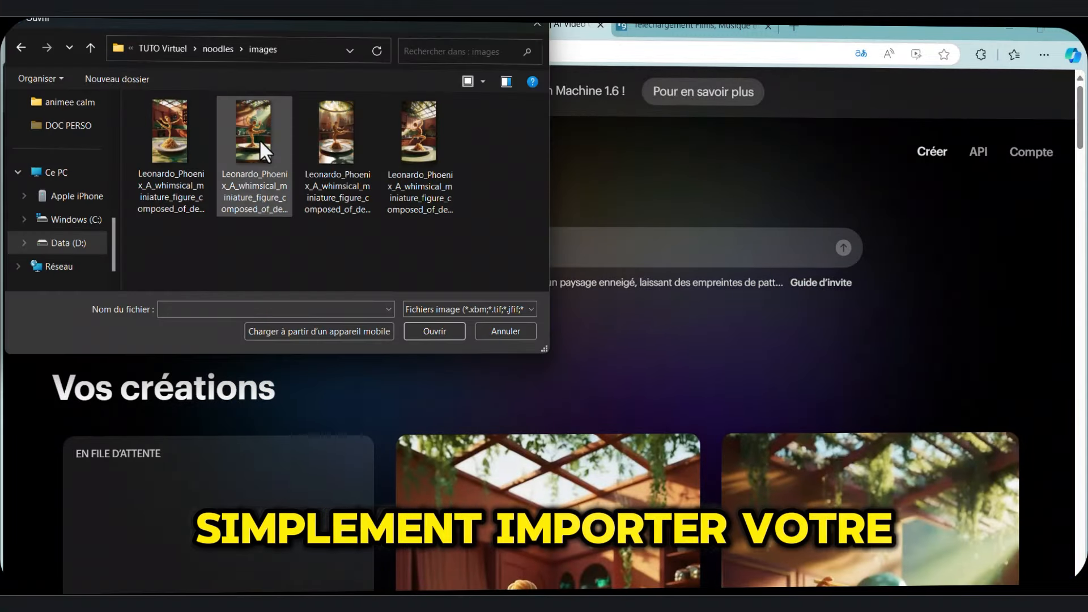
double_click(156, 137)
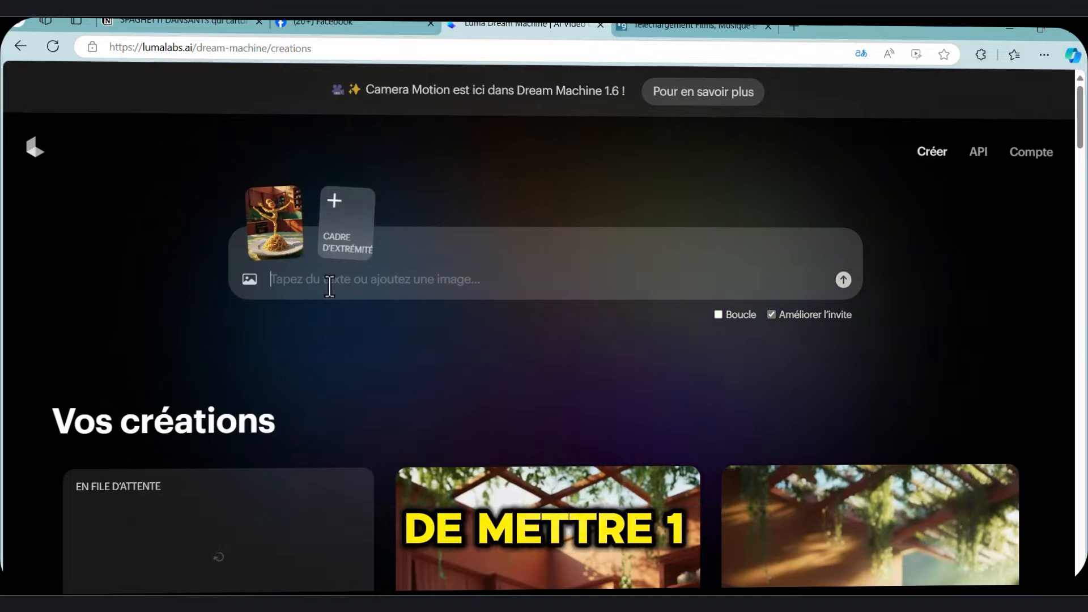
Switch to the SPAGHETTI DANSANTS page in Notion and copy the PROMPT LUMALABS text "A human like figure made of noodles dancing."
left_click(180, 24)
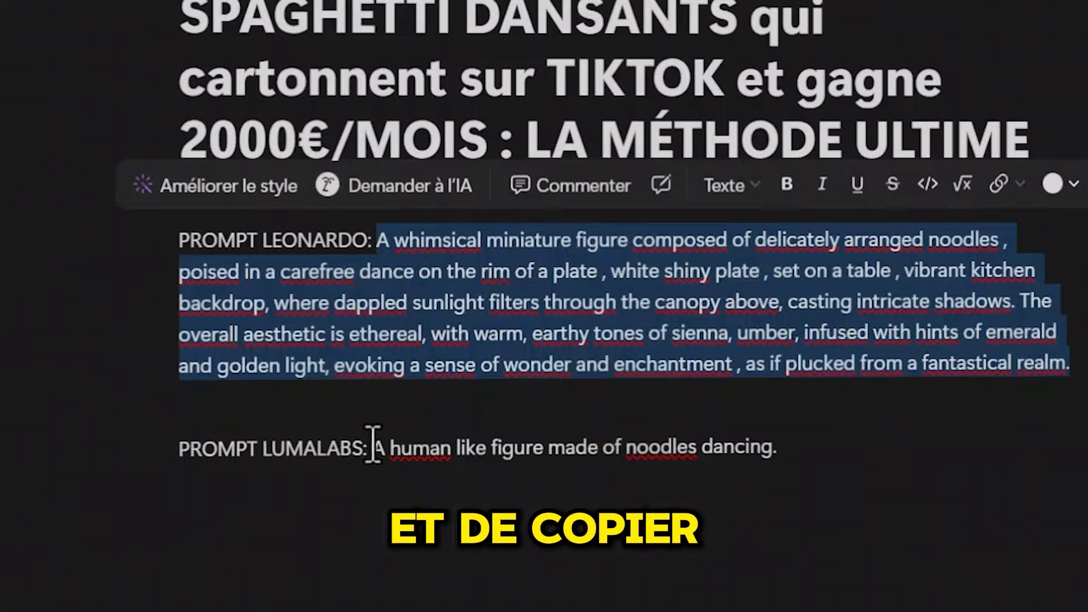
left_click_drag(490, 471, 729, 492)
key("ctrl+c")
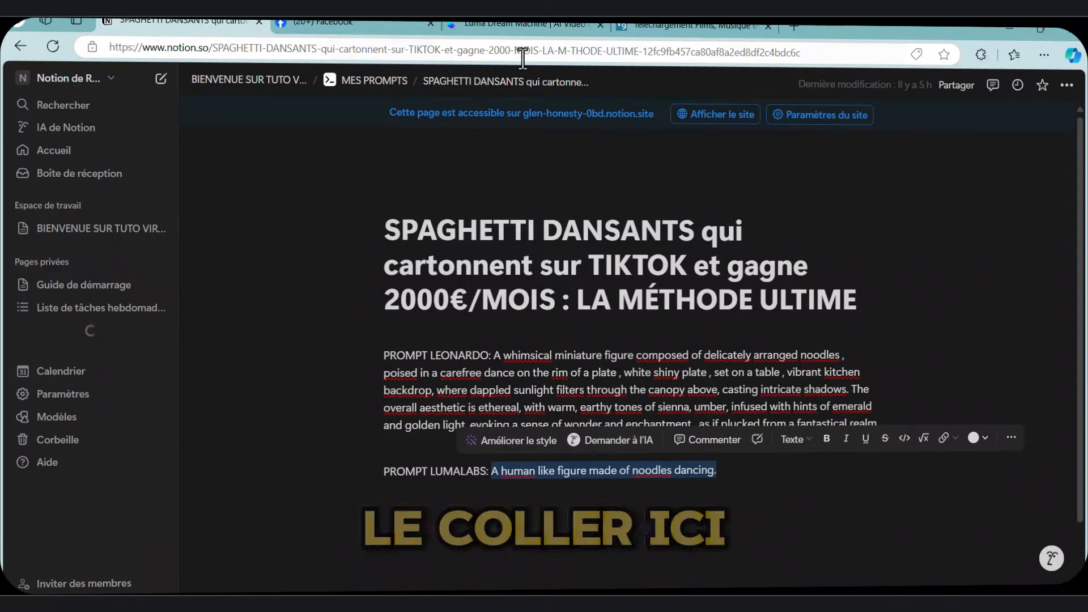
Return to Luma Dream Machine, add the copied noodle dancing prompt to the imported image and submit the video generation
left_click(527, 25)
left_click(408, 282)
type("Une figure humaine faite de nouilles dansant.")
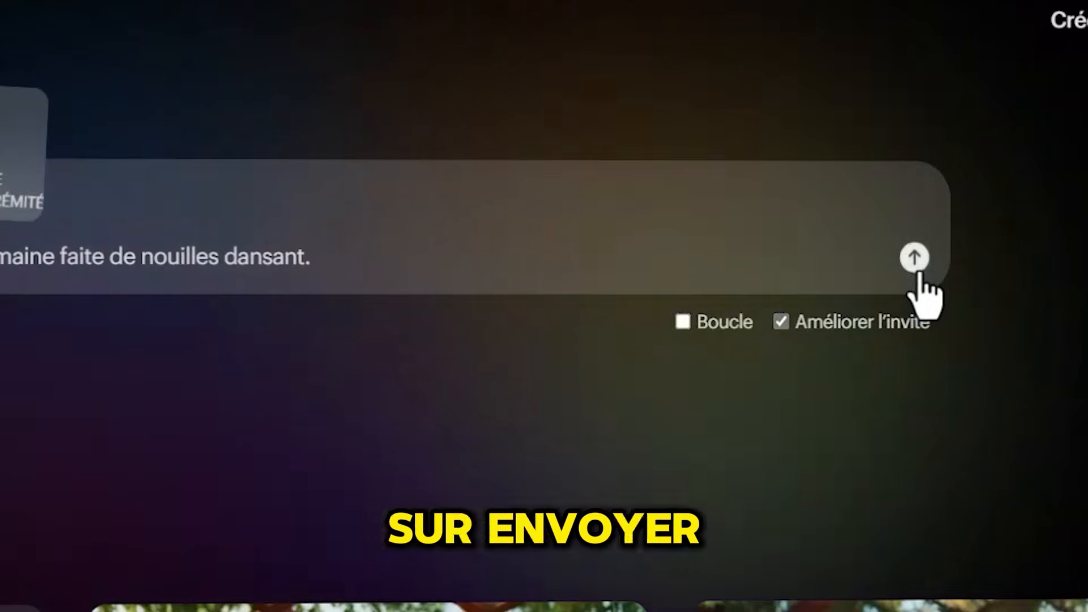
left_click(916, 270)
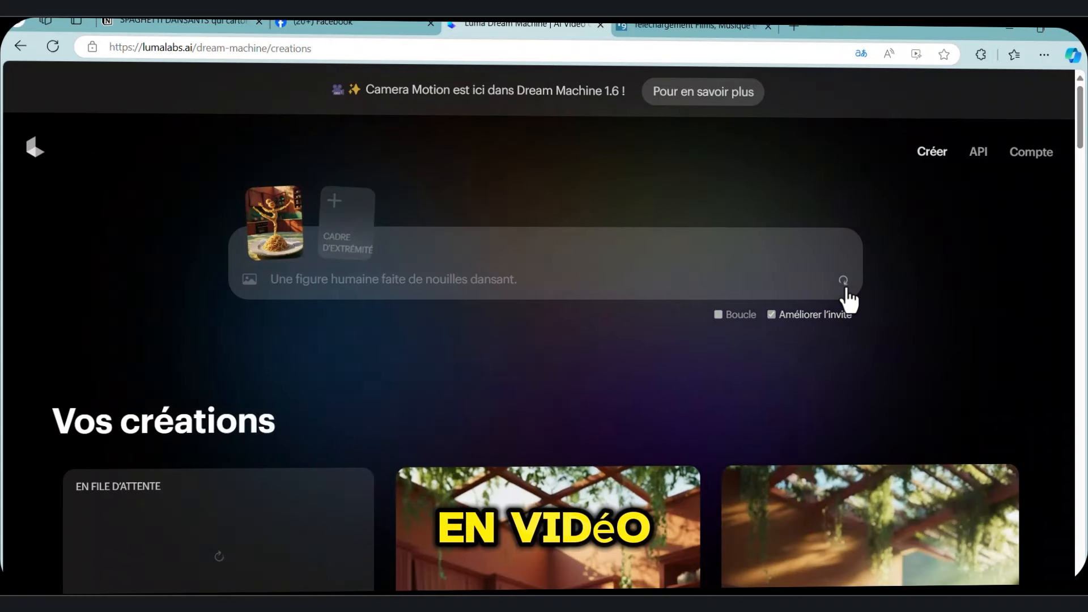
Look through the noodle dancer videos under Vos créations
scroll(849, 300, "down", 8)
scroll(848, 340, "down", 5)
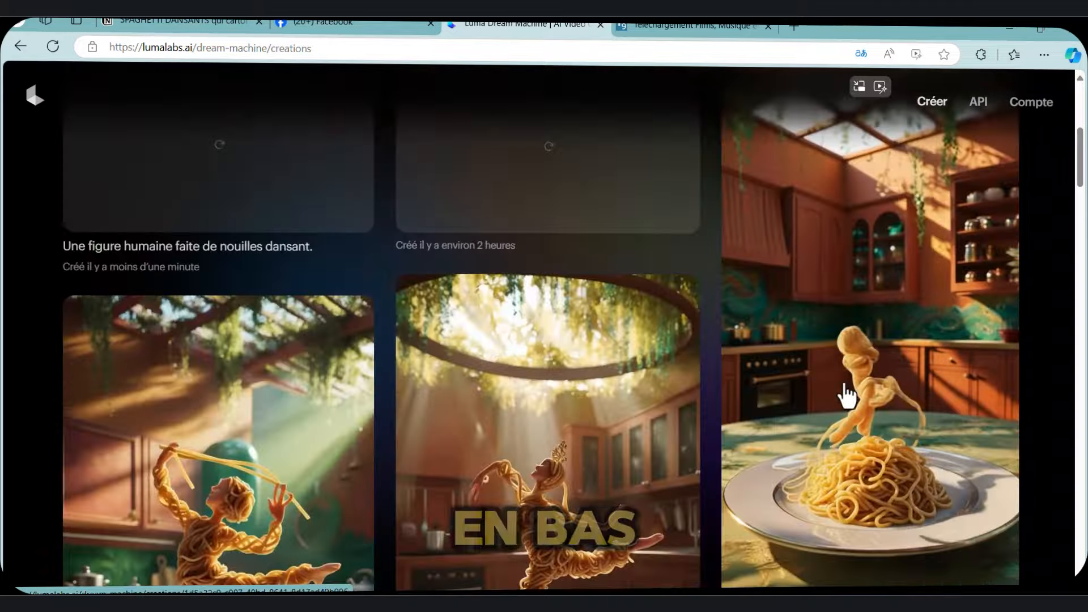
scroll(547, 306, "down", 5)
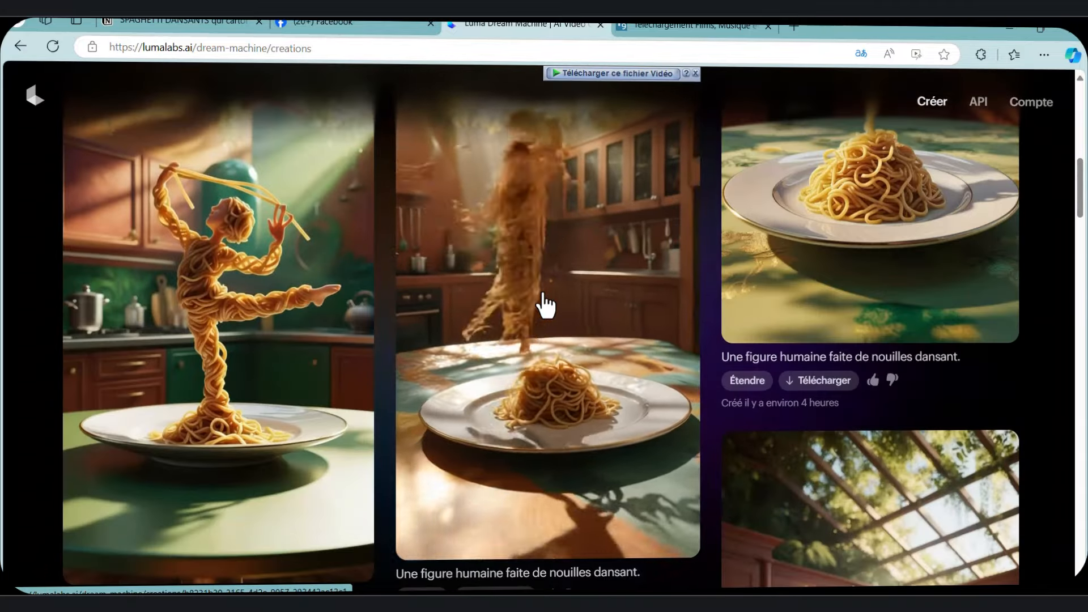
scroll(544, 303, "up", 10)
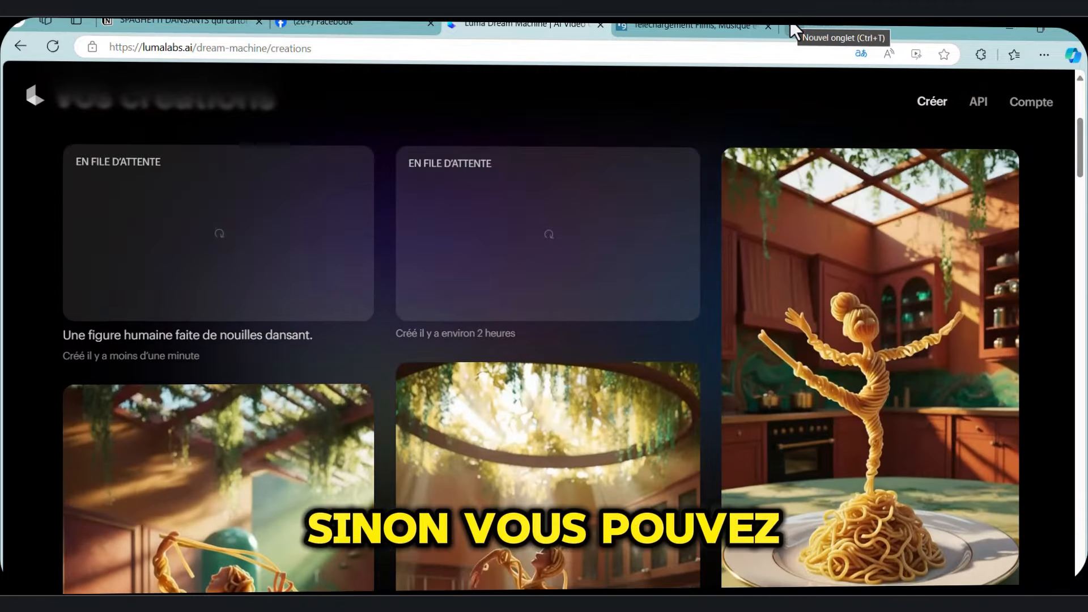
Open the KLING AI site in a new browser tab and go to its AI video section, Vidéos sur l'IA
left_click(792, 26)
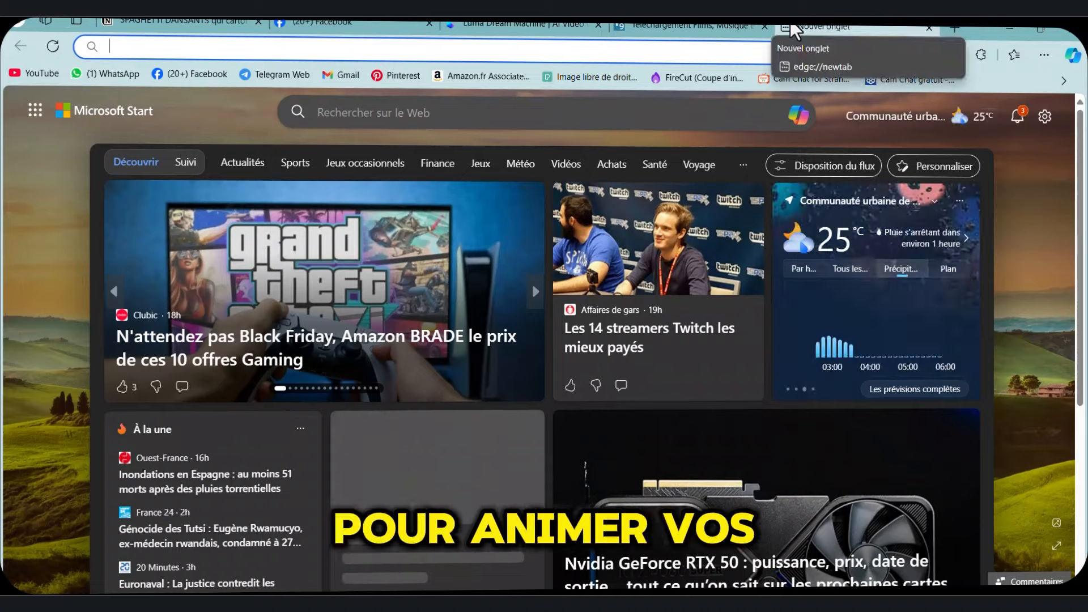
key("Return")
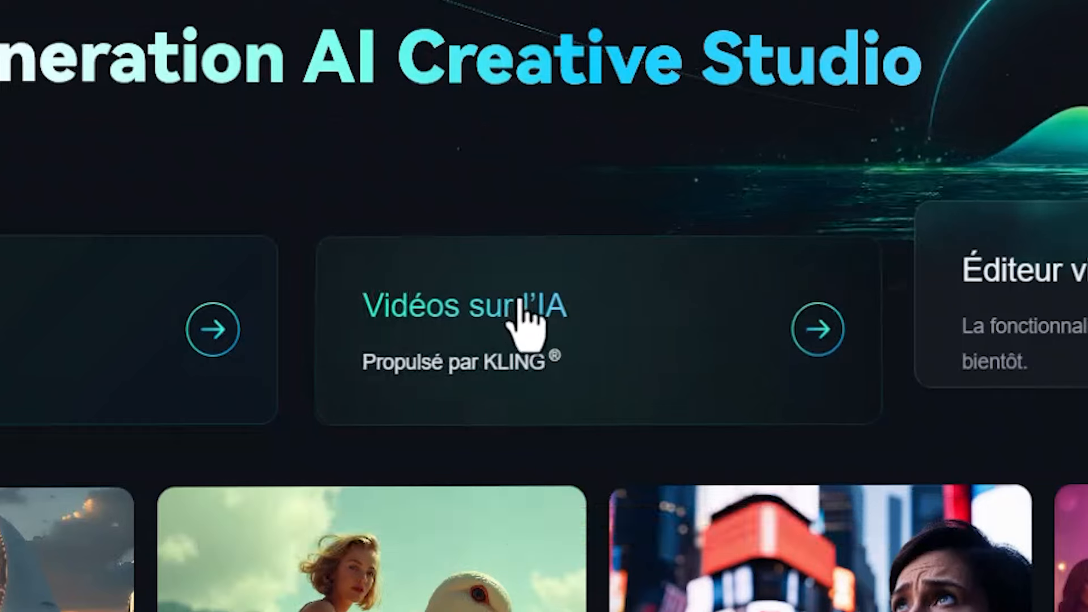
left_click(451, 350)
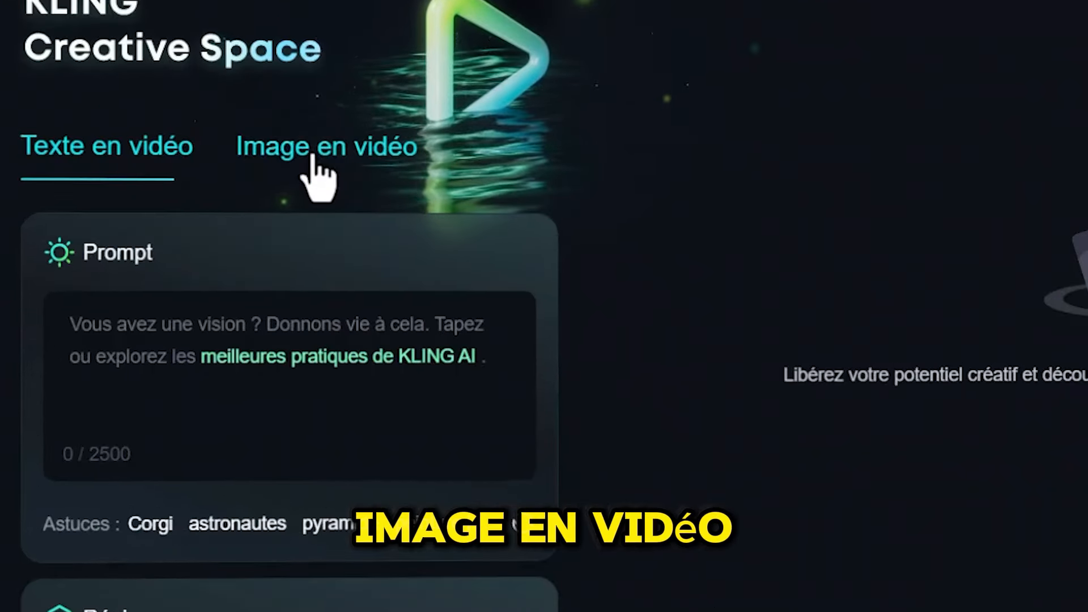
Switch KLING AI to Image en vidéo mode and upload the first noodle dancer image
left_click(253, 187)
left_click(131, 255)
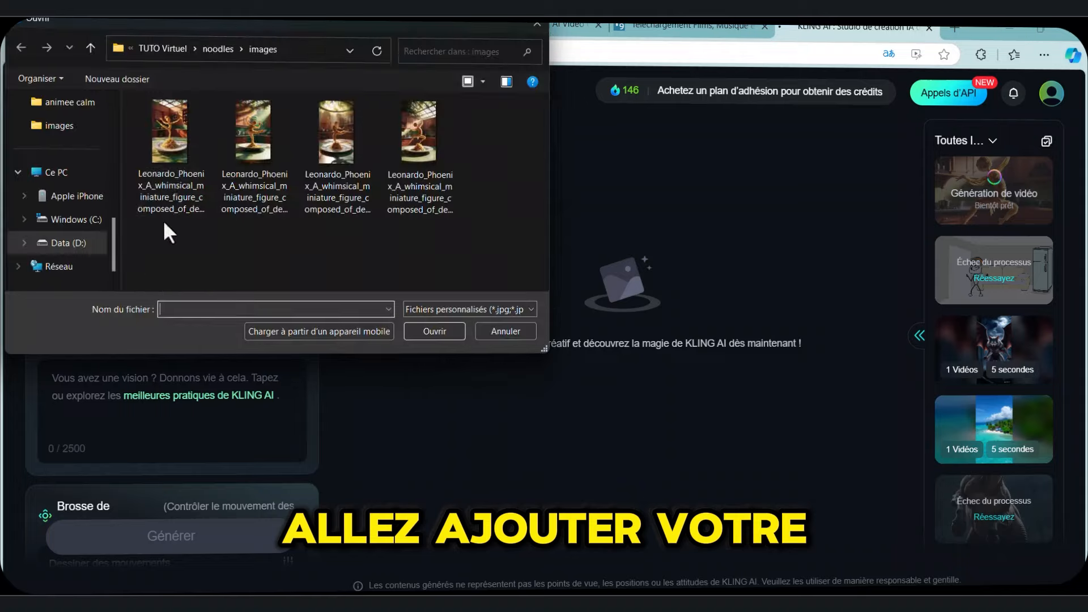
double_click(164, 127)
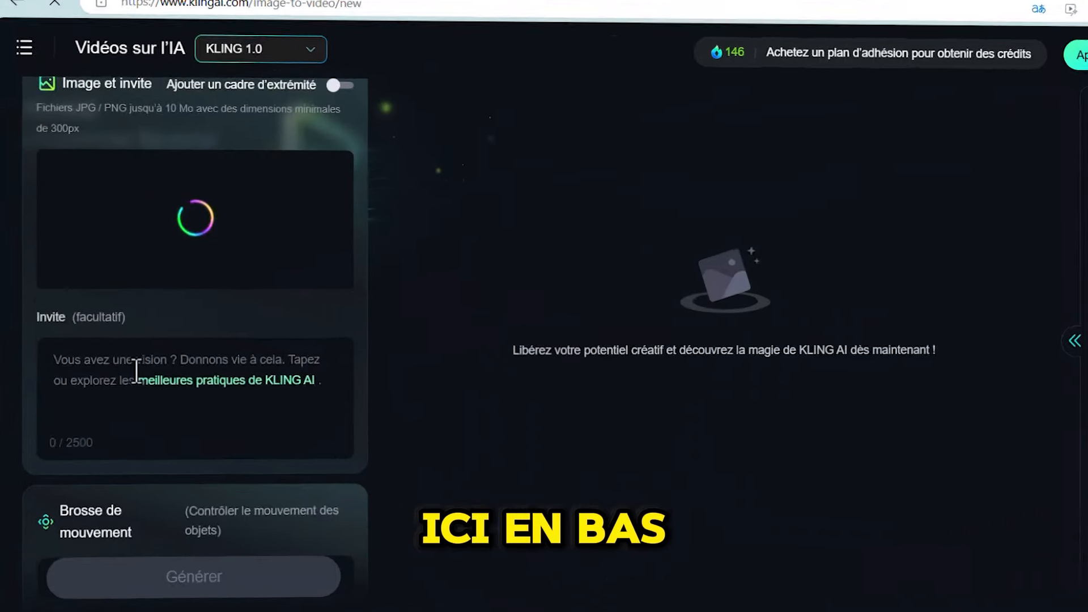
Set the video prompt to "A human like figure made of noodles dancing." and generate the video for 10 credits
left_click(182, 400)
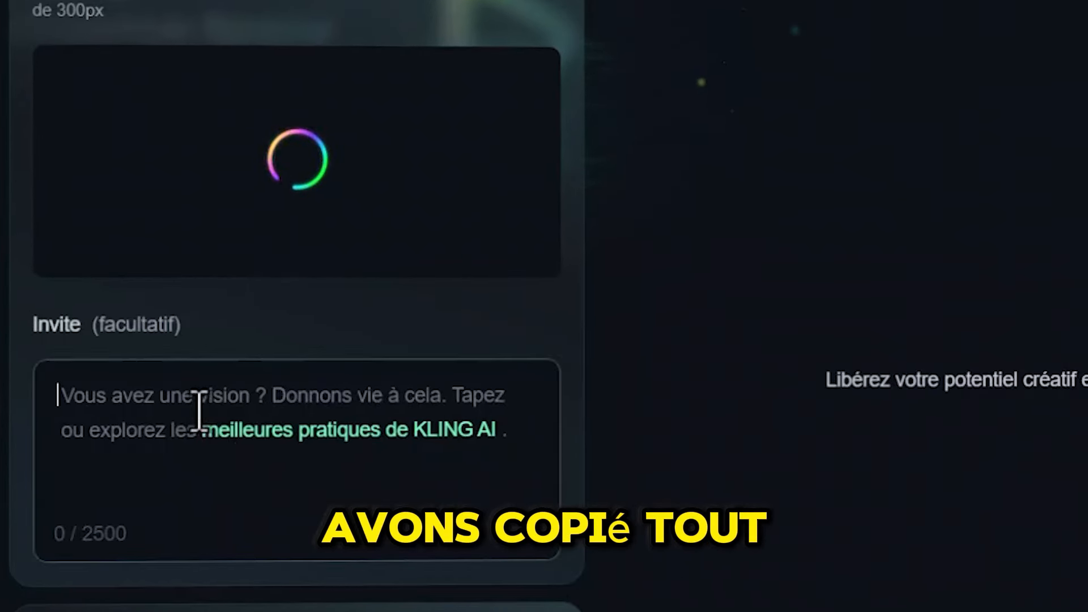
key("ctrl+v")
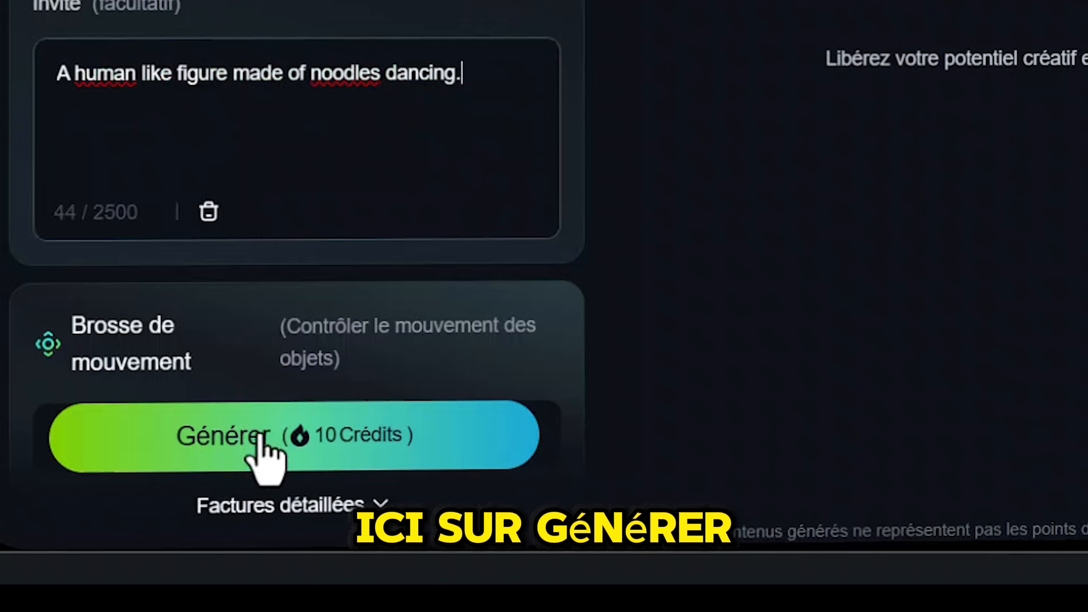
left_click(262, 437)
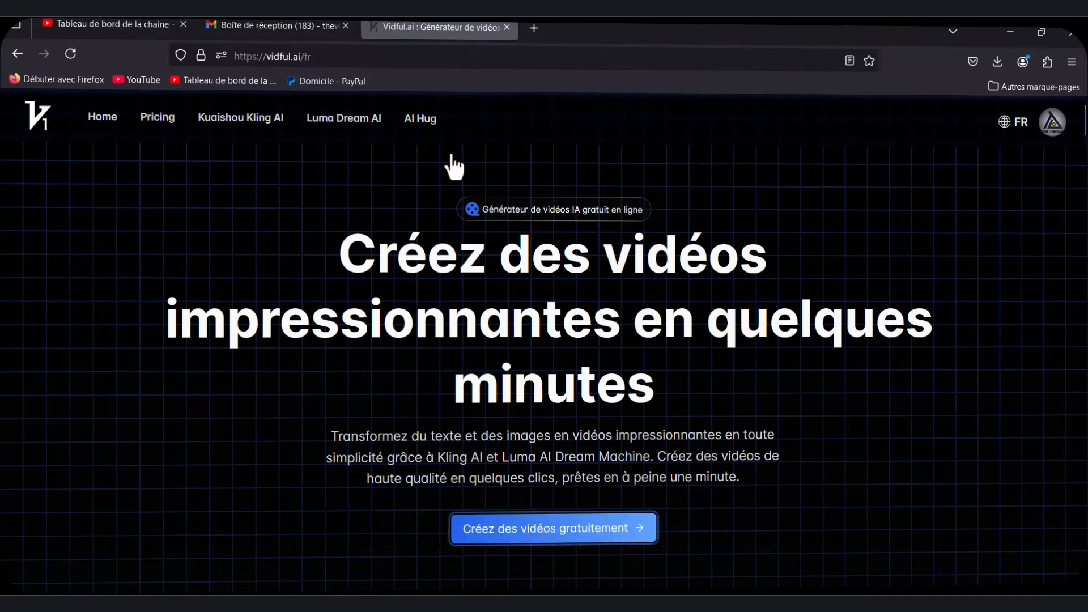
Open the free video creator from the Vidful.ai home page
scroll(513, 341, "down", 3)
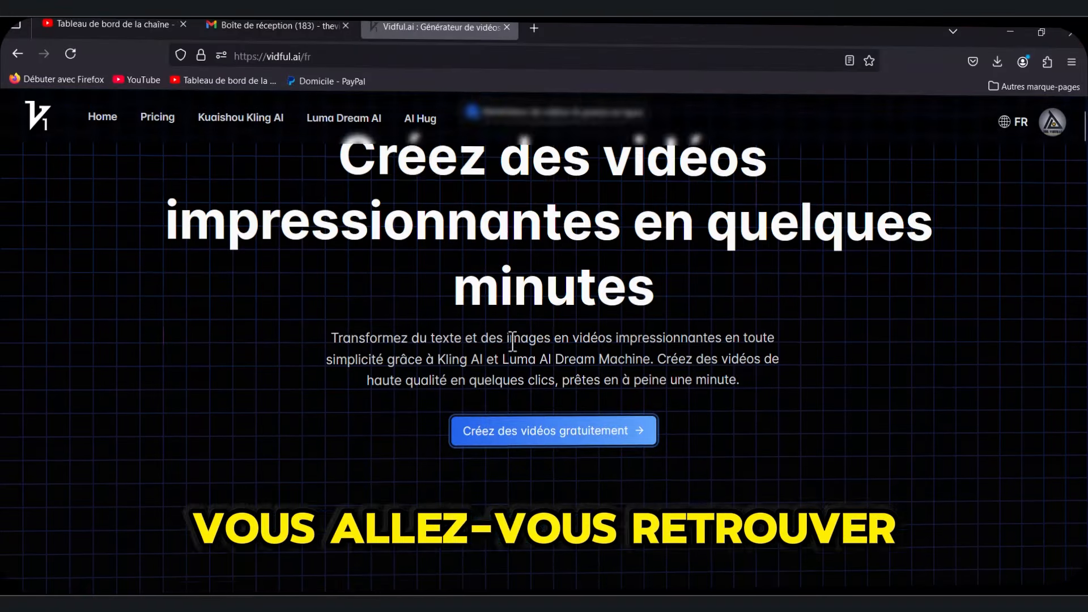
scroll(513, 341, "up", 3)
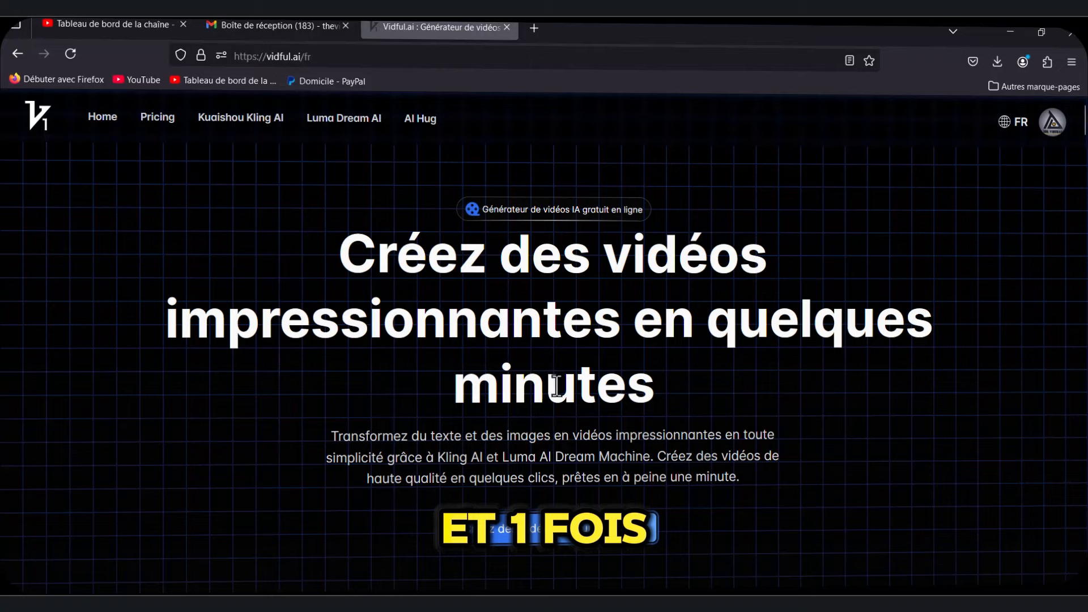
scroll(557, 397, "down", 1)
left_click(499, 530)
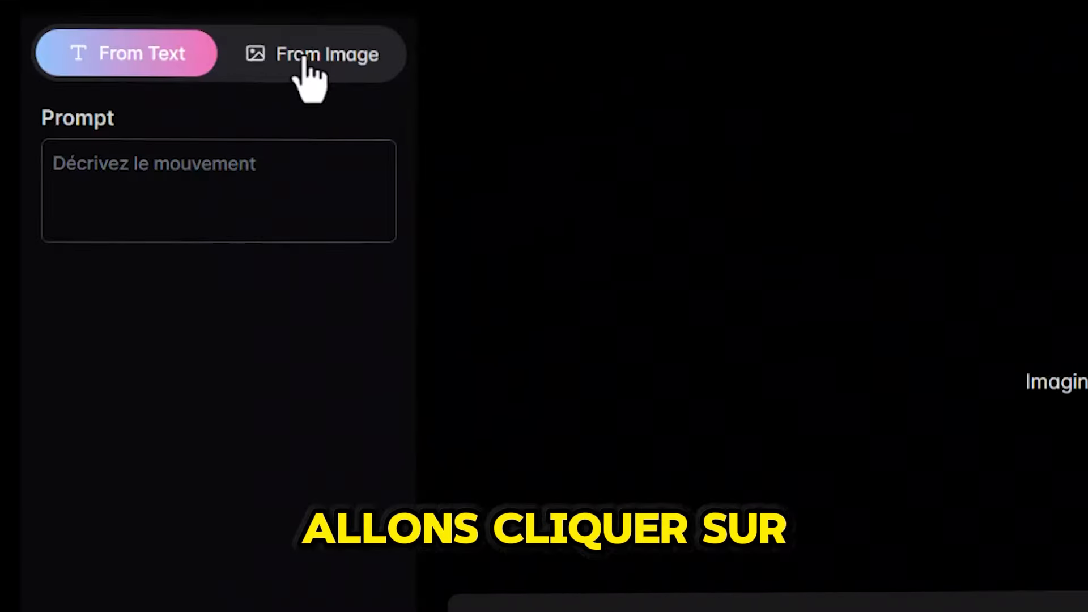
Switch the video creator to From Image mode with the prompt "A human like figure made of noodles dancing." and start uploading the image
left_click(306, 57)
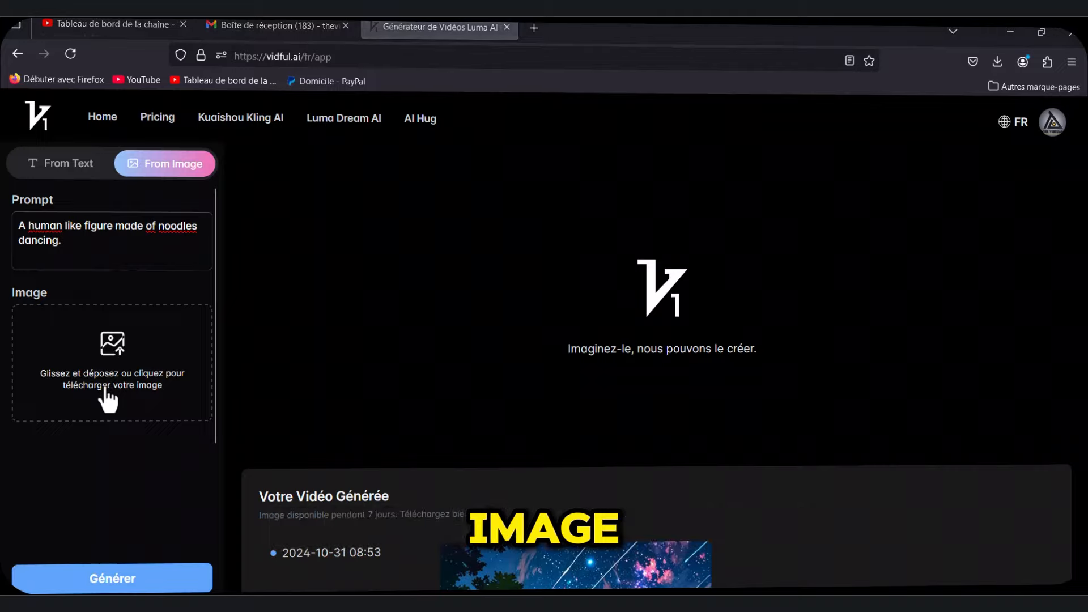
left_click(108, 400)
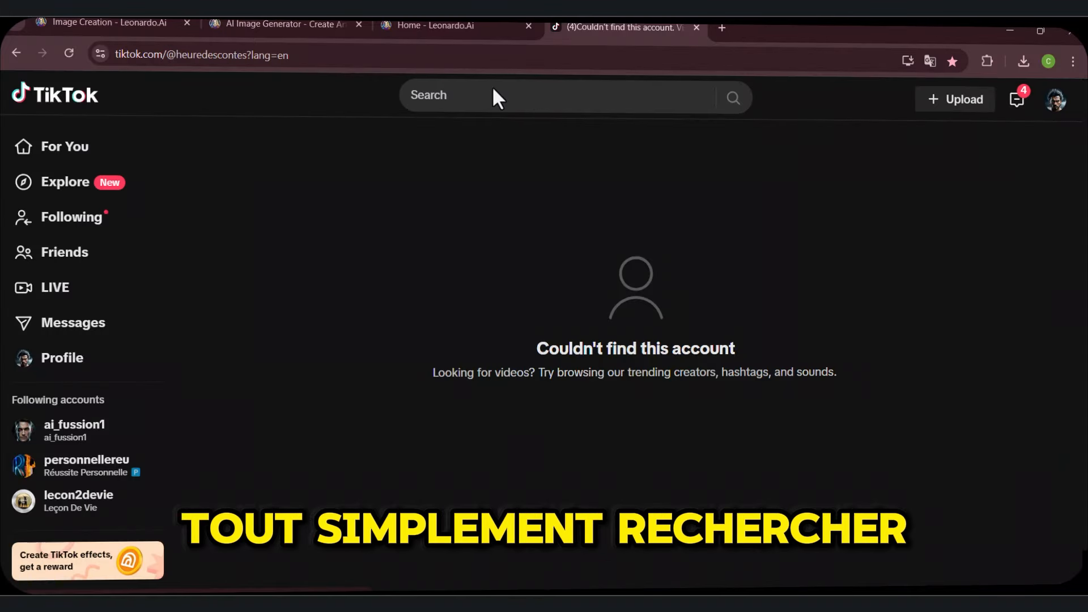
Search TikTok for "dance", open the "Sturdy Dance On I'll Be There Drill Remix" video and copy its link
left_click(487, 98)
type("dance")
key("Return")
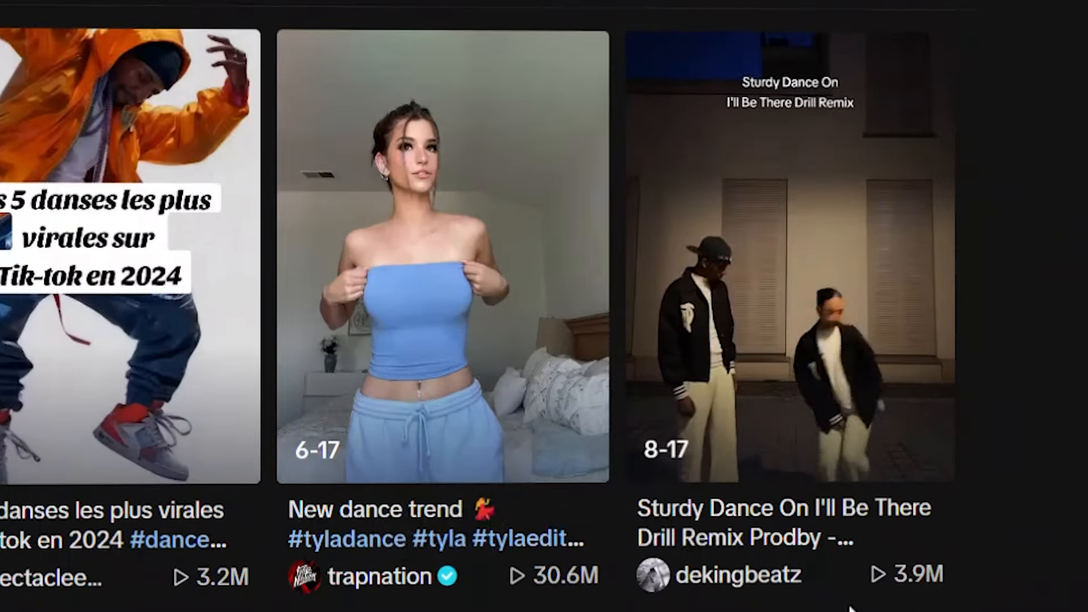
left_click(958, 604)
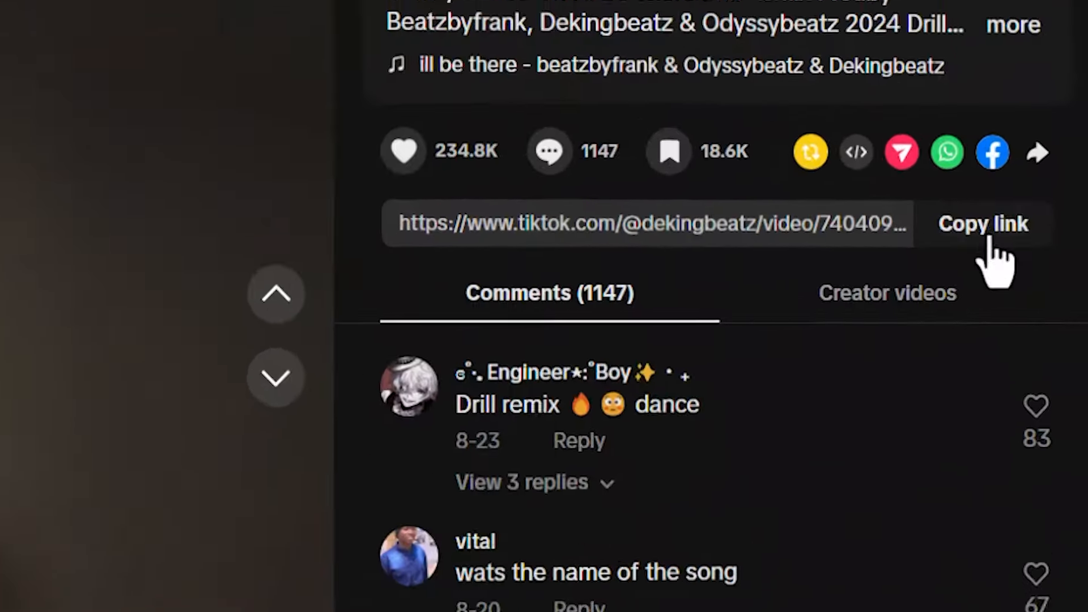
left_click(989, 238)
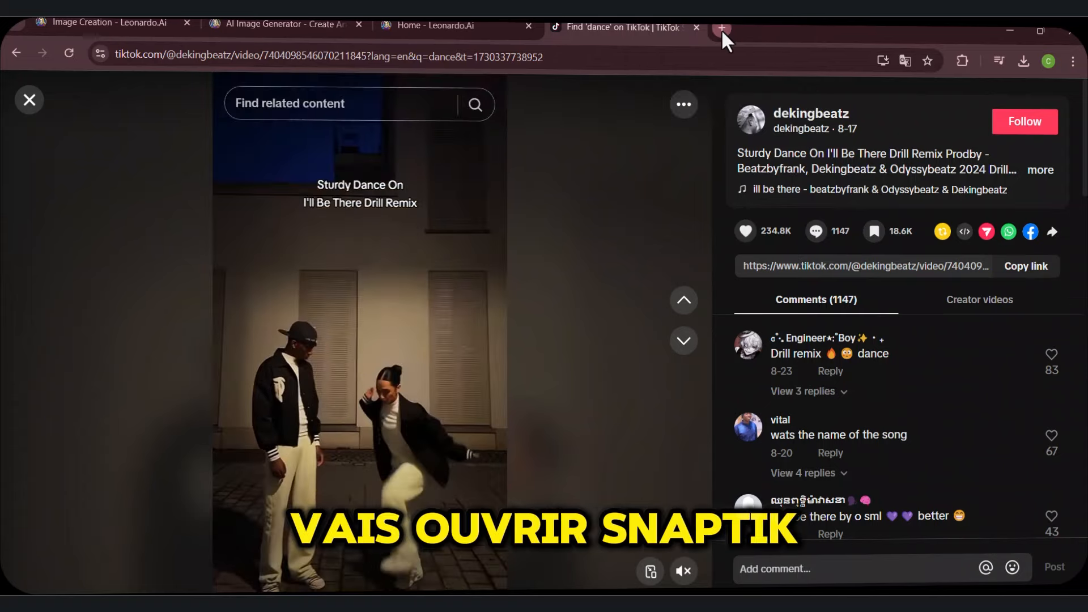
Open SnapTik in a new browser tab and download the TikTok video from the copied link
left_click(721, 29)
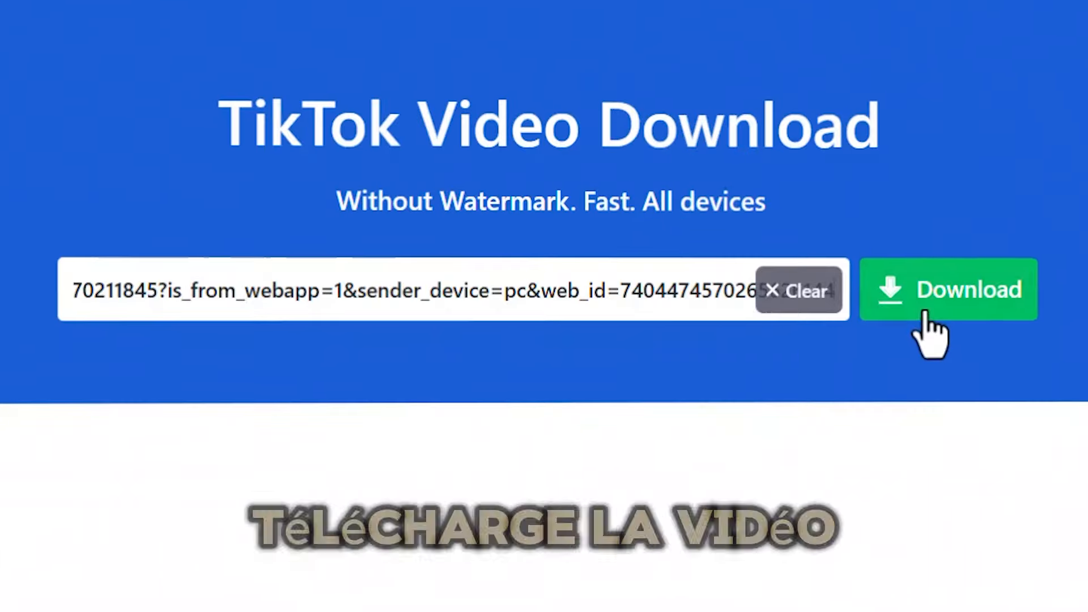
left_click(750, 317)
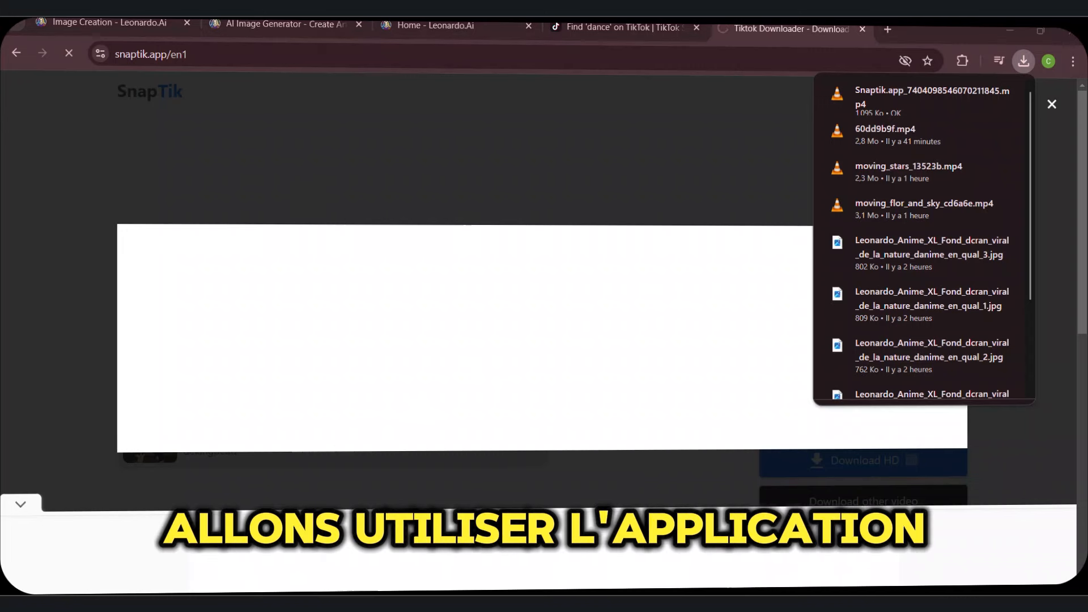
Open CapCut, import the six noodle dancer videos and place them all on the timeline
key("super")
type("calc")
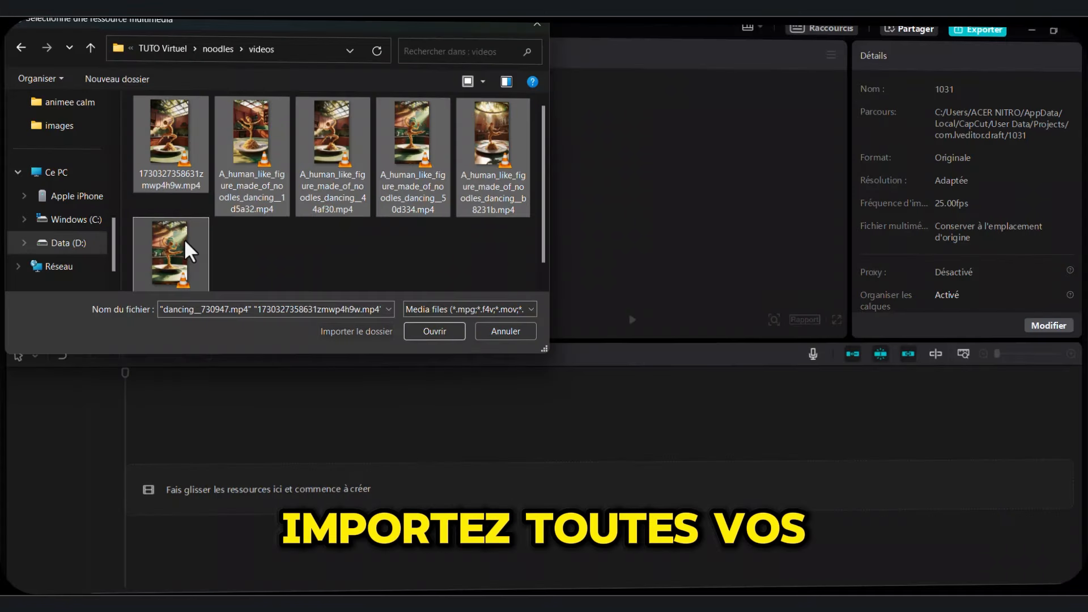
left_click(427, 333)
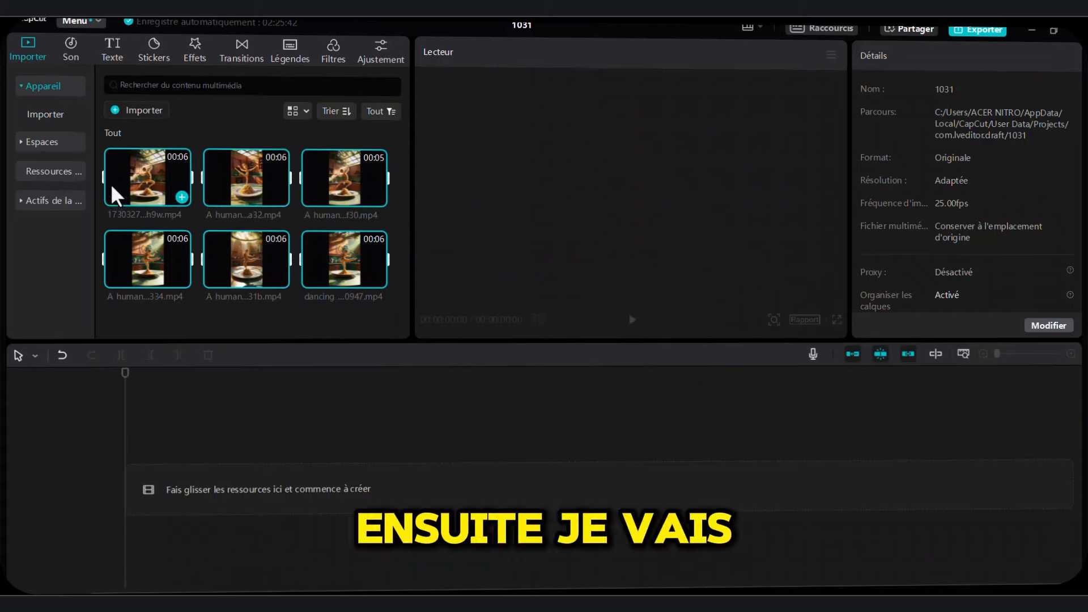
left_click_drag(170, 434, 141, 506)
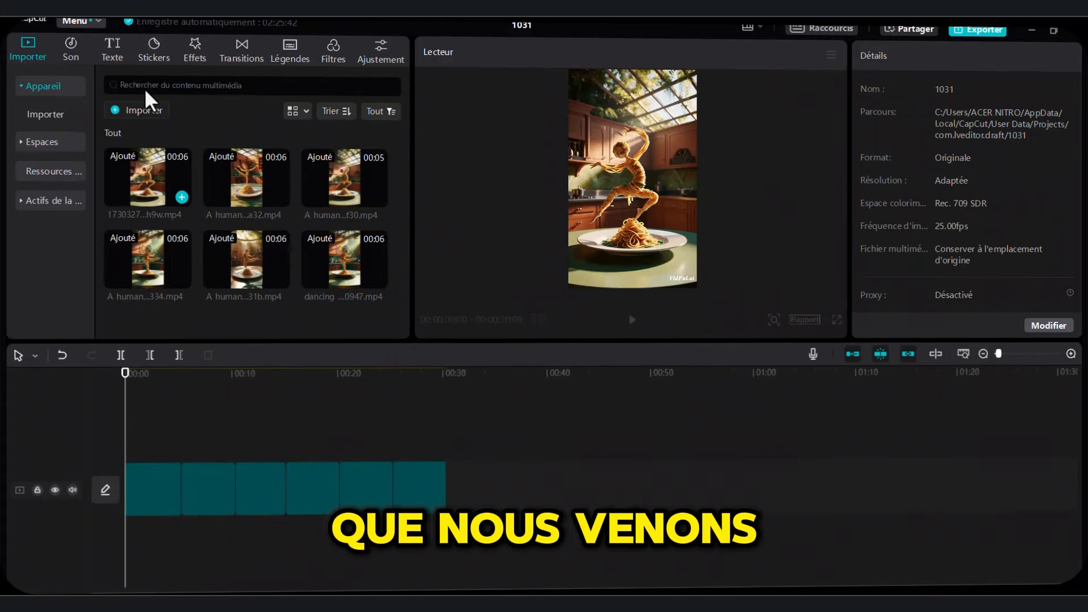
Import the downloaded Snaptik dance video onto the timeline above the noodle clips and keep only its extracted audio, deleting the video clip
left_click(139, 110)
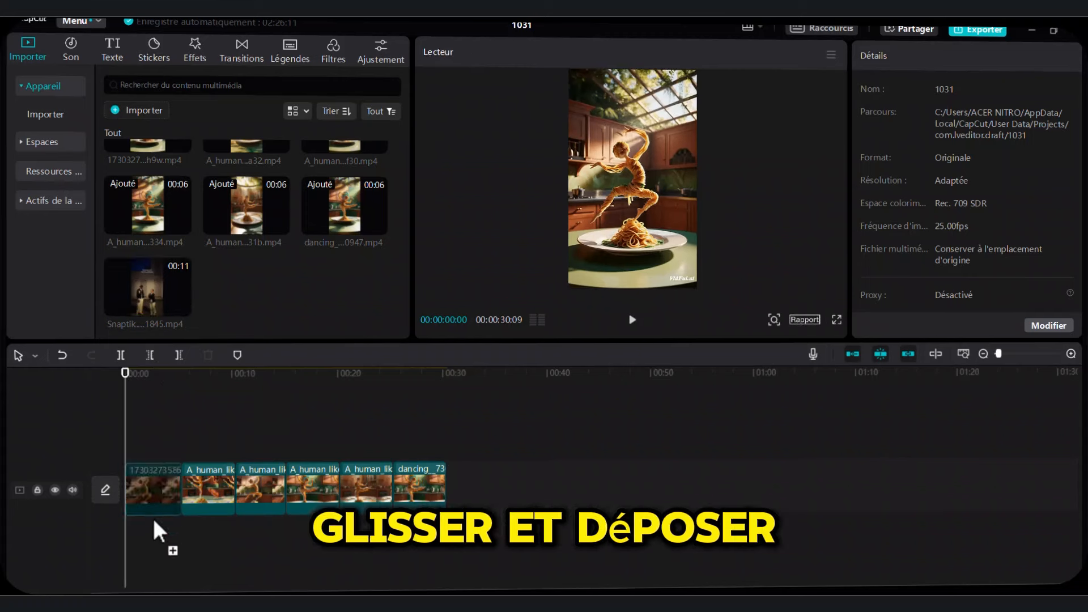
left_click_drag(159, 531, 122, 533)
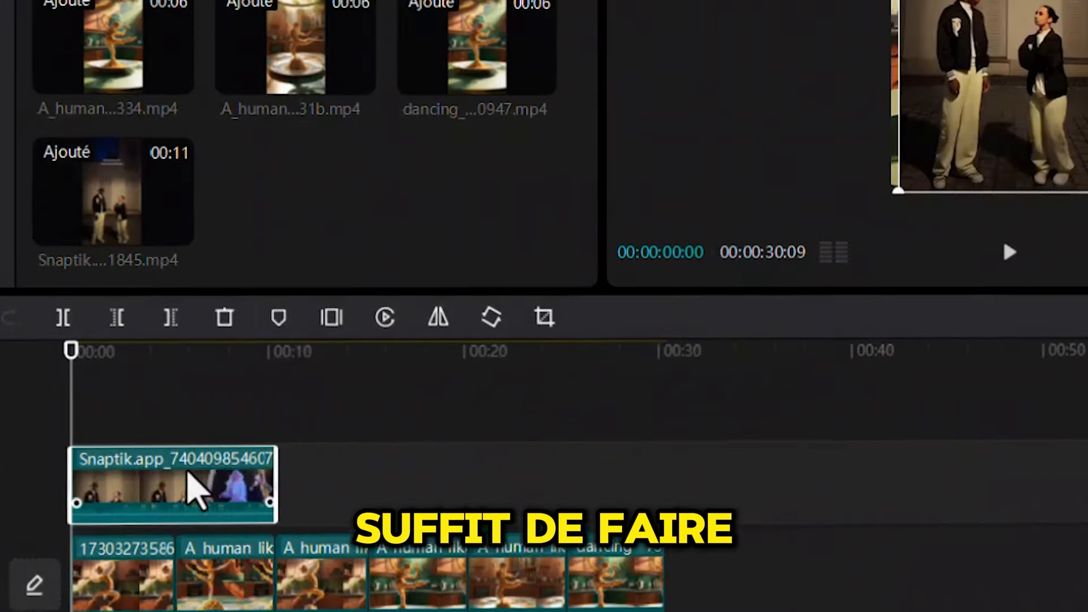
right_click(196, 444)
left_click(274, 559)
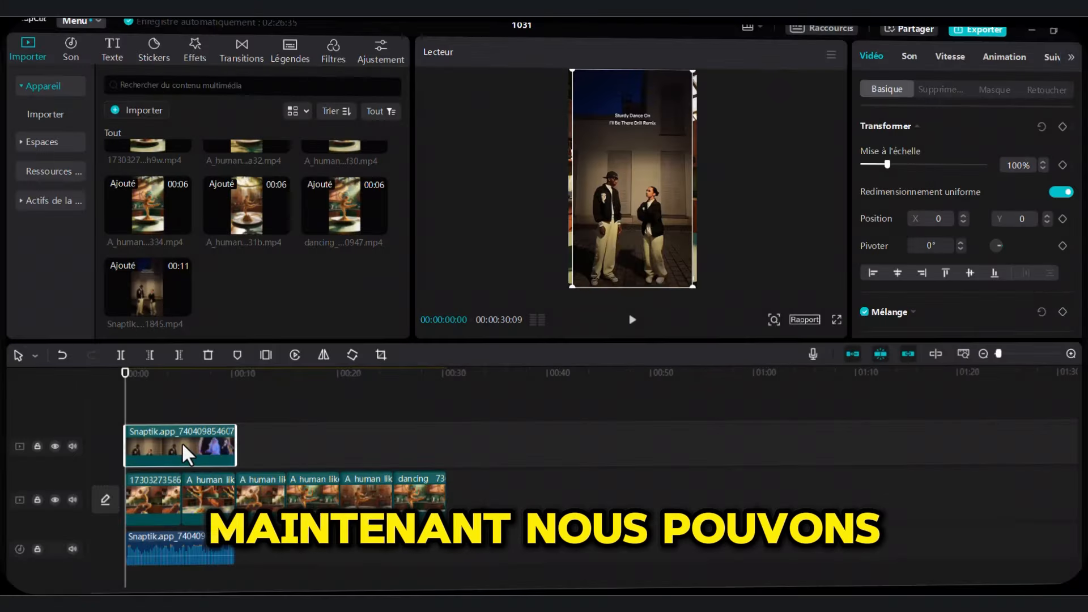
key("Delete")
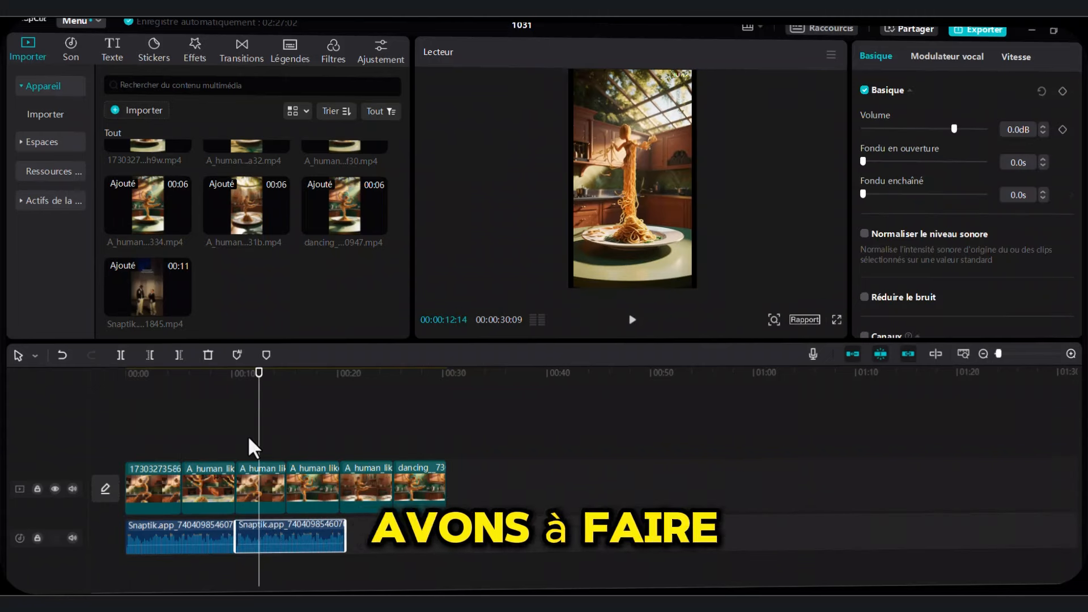
Add a fade-out of about 1.2 s to the end of the last audio clip
left_click(379, 457)
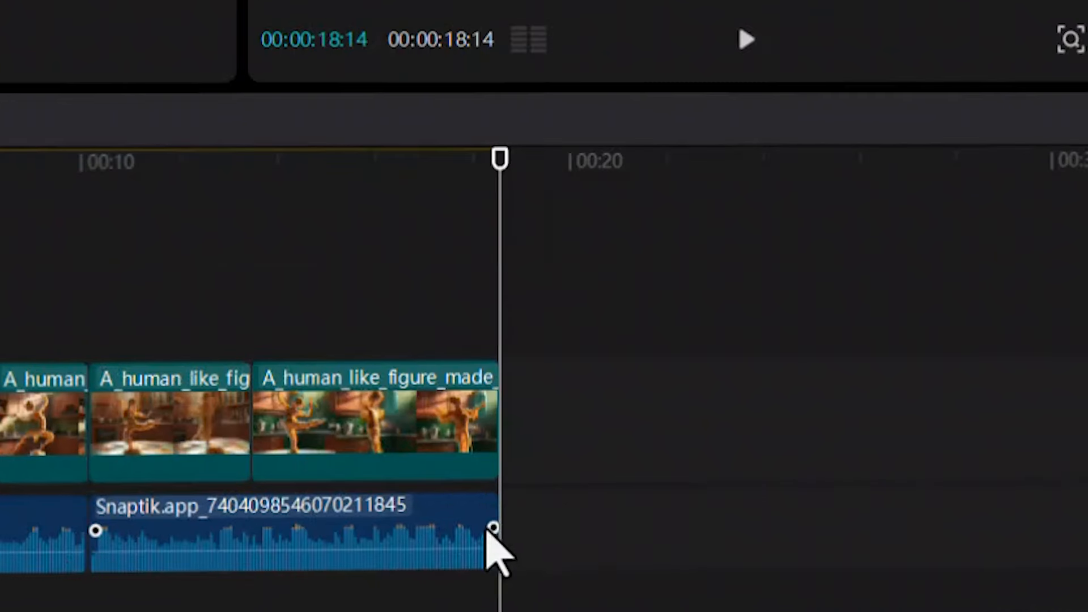
left_click_drag(491, 530, 438, 545)
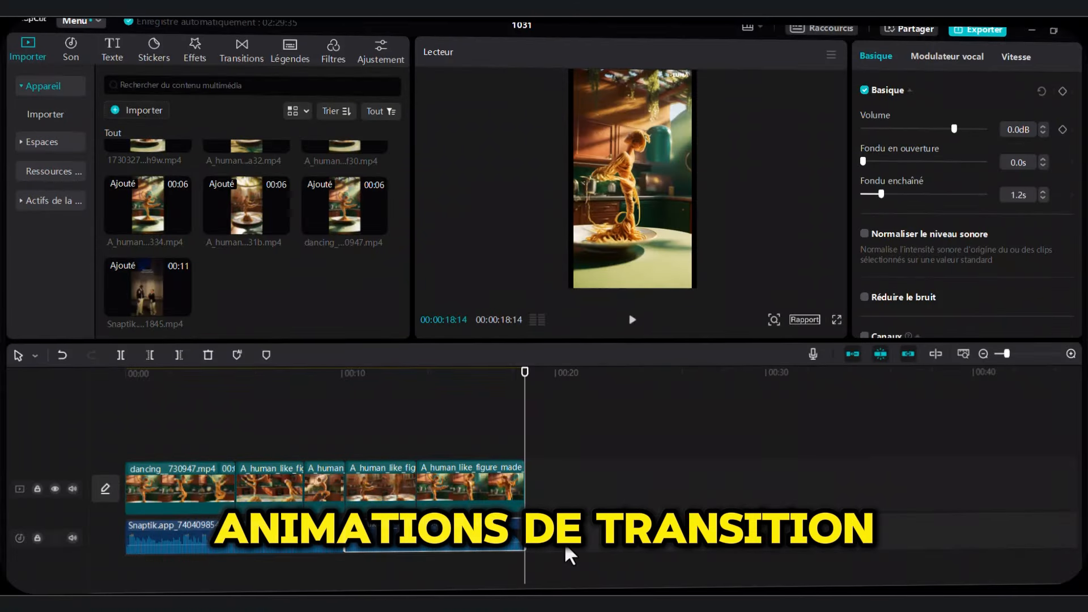
Apply the "Vagu...ment" animation from the Ensemble category to the first noodle clip on the timeline
left_click(180, 375)
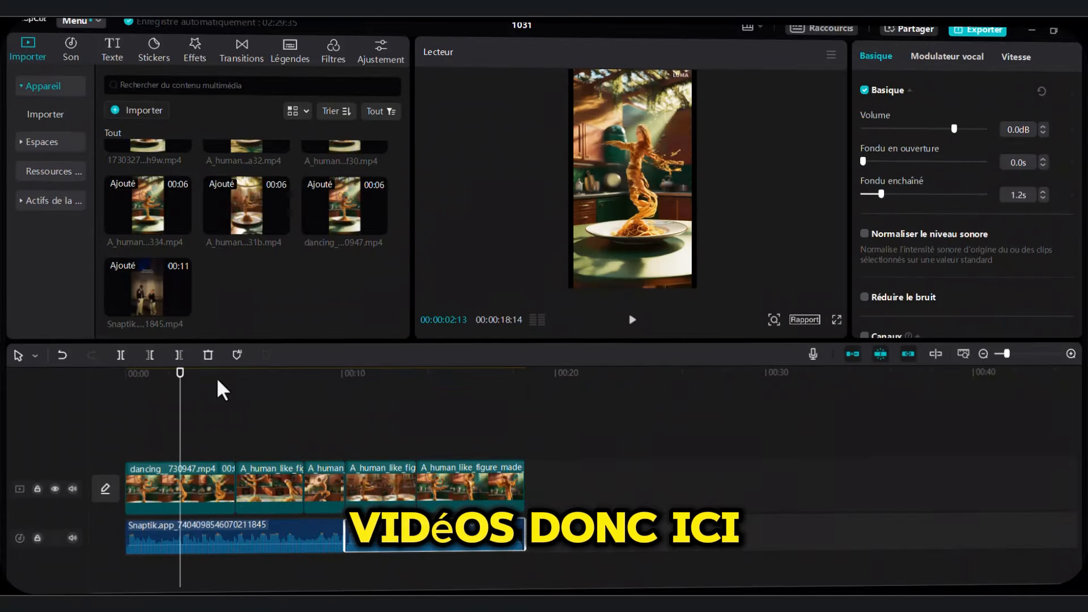
mouse_move(218, 380)
left_mouse_down()
mouse_move(249, 386)
mouse_move(228, 382)
mouse_move(238, 389)
left_mouse_up()
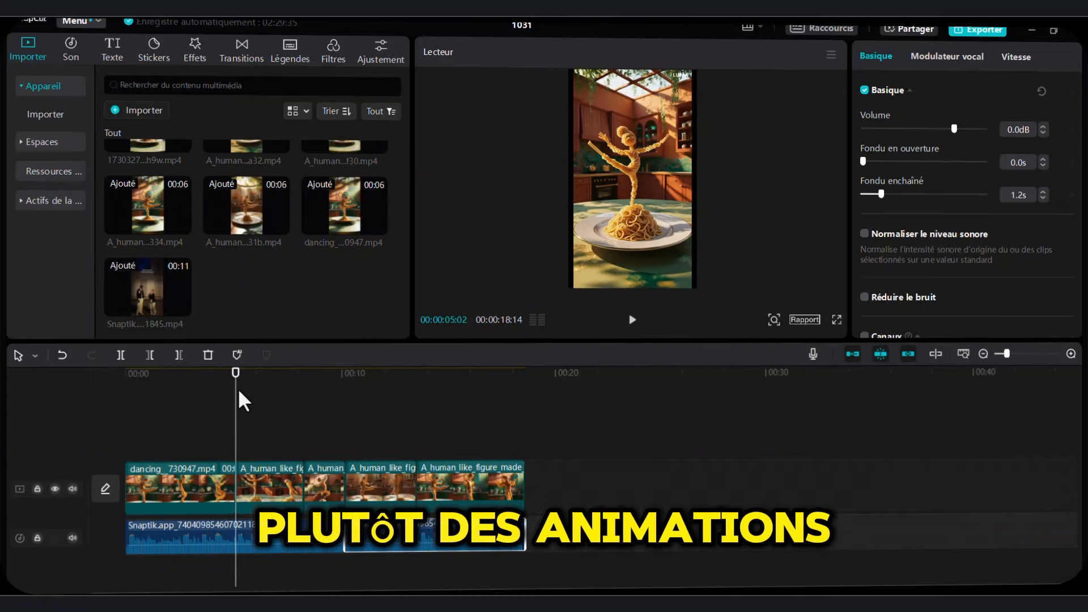
left_click_drag(227, 371, 199, 374)
left_click(181, 403)
left_click(214, 496)
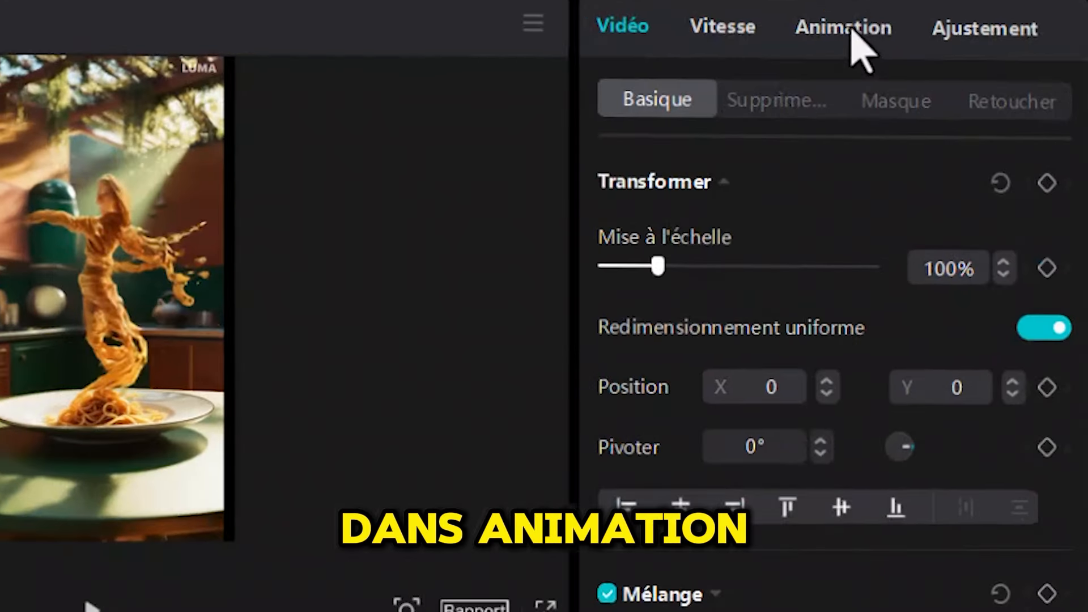
left_click(972, 57)
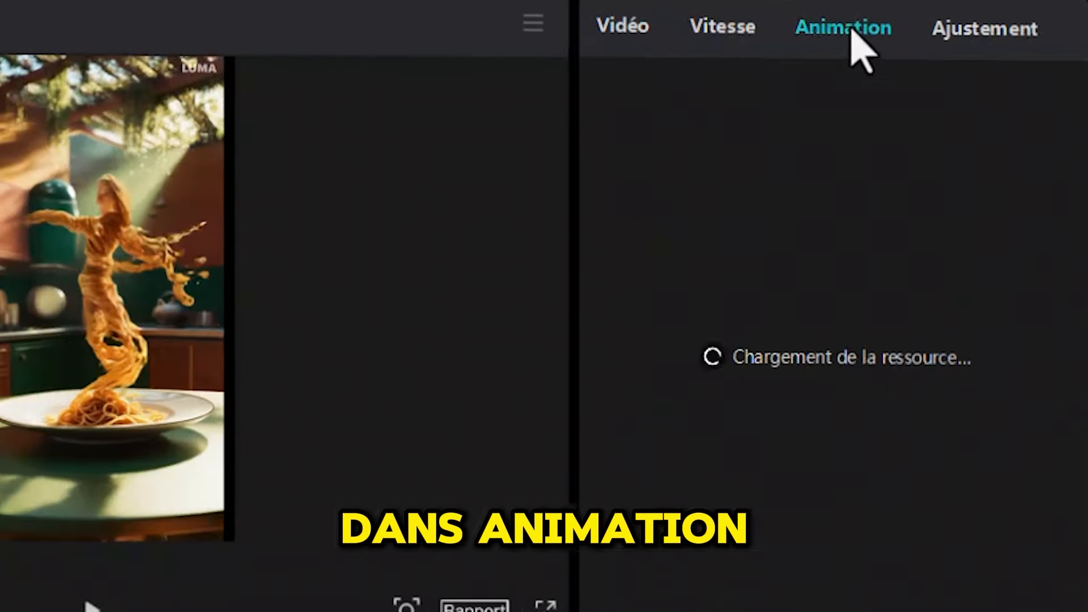
left_click(969, 108)
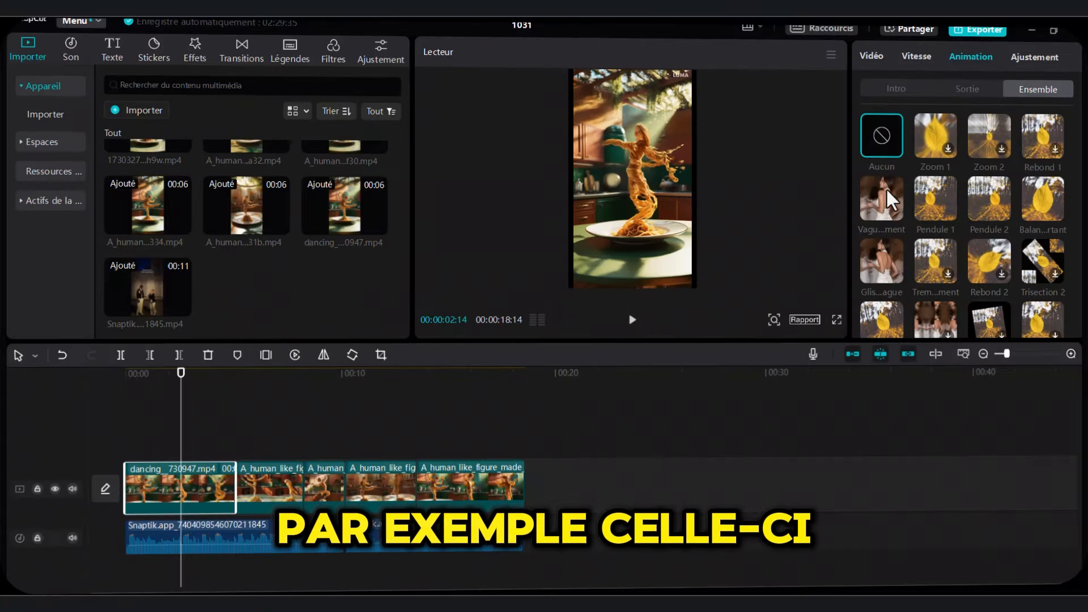
left_click(886, 188)
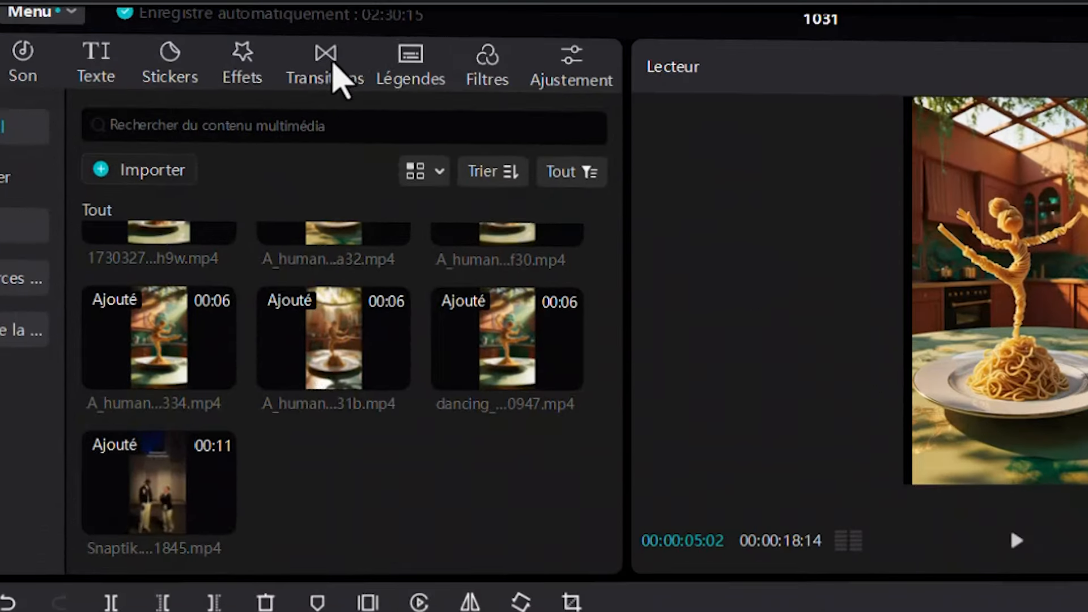
Add the Inspiration transition between the first and second noodle clips
left_click(333, 67)
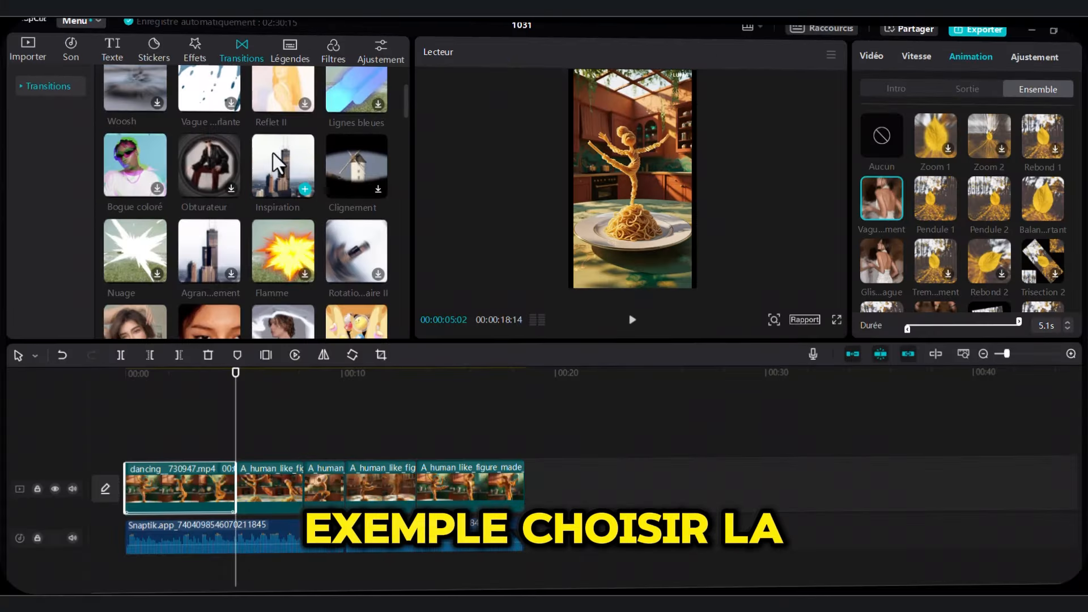
left_click_drag(273, 168, 231, 491)
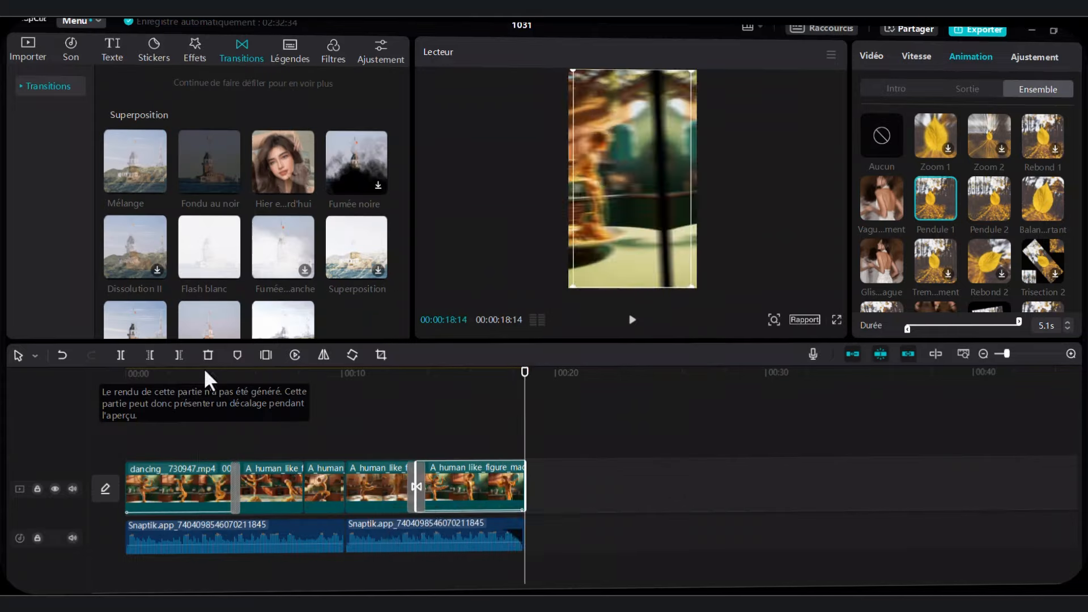
Crop the upper edge of the first noodle clip to cut off the LUMA watermark
left_click(203, 371)
left_click(180, 379)
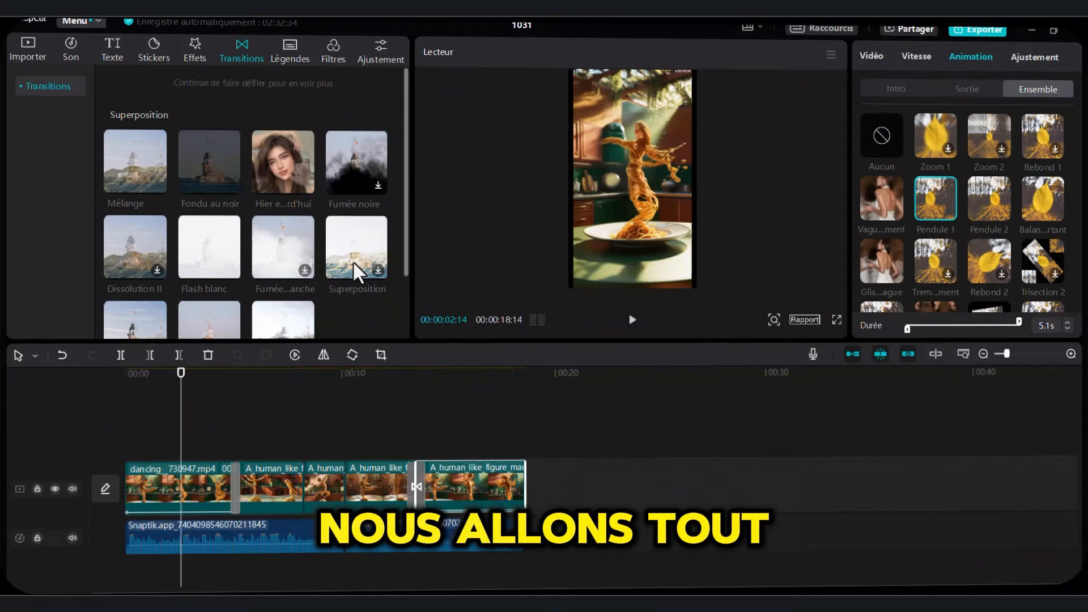
left_click(172, 482)
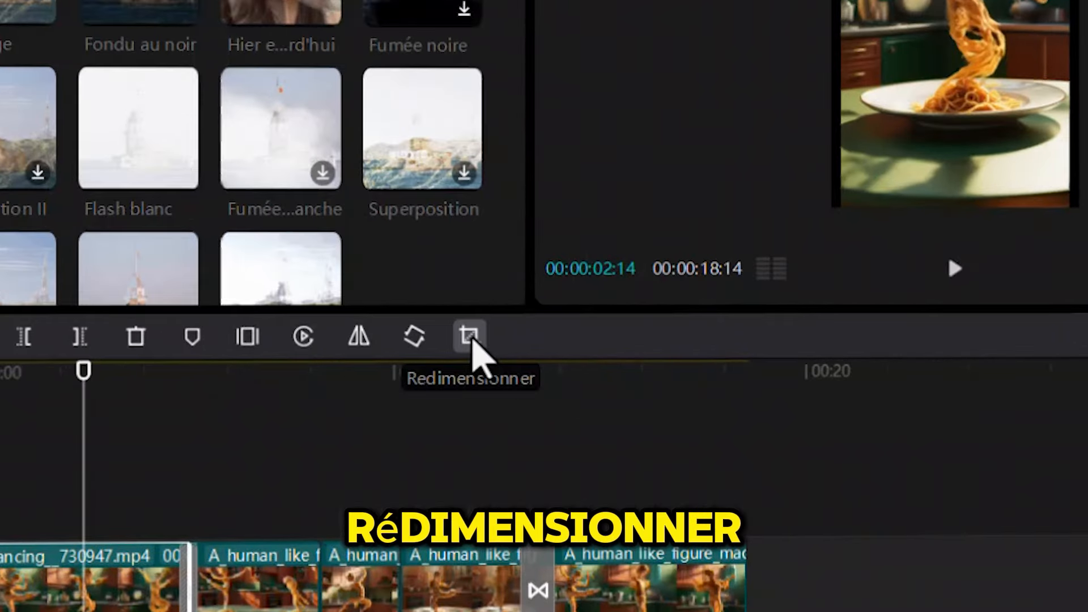
left_click(470, 340)
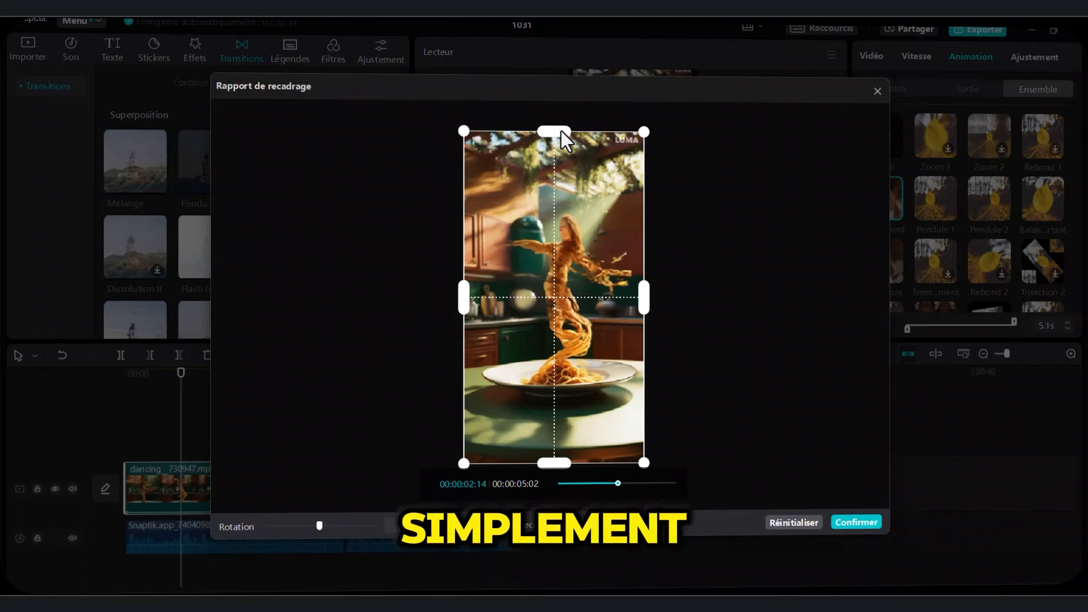
left_click_drag(561, 131, 562, 141)
left_click(857, 522)
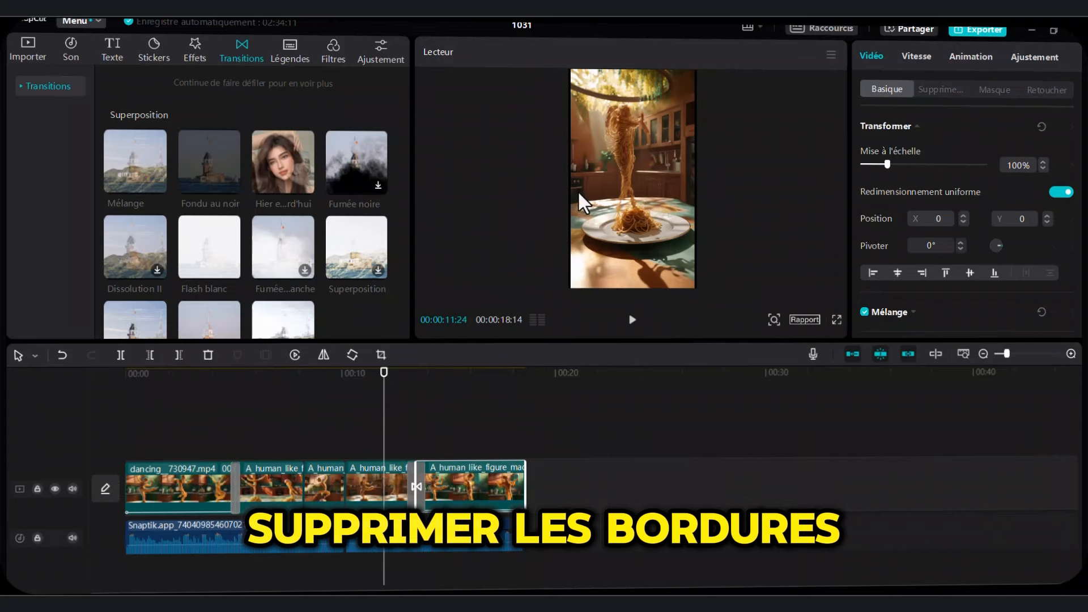
Select all the noodle clips on the timeline, scale them to 104% and check the result near the start
left_click_drag(580, 503, 169, 491)
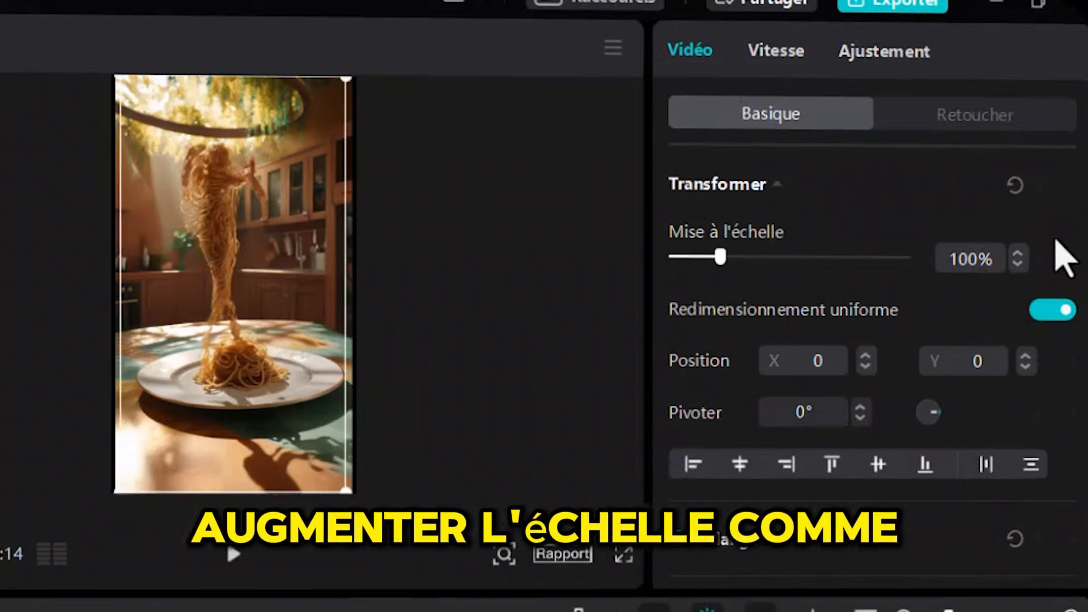
left_click(1019, 254)
left_click(1019, 254)
left_click(1019, 254)
left_click(1019, 254)
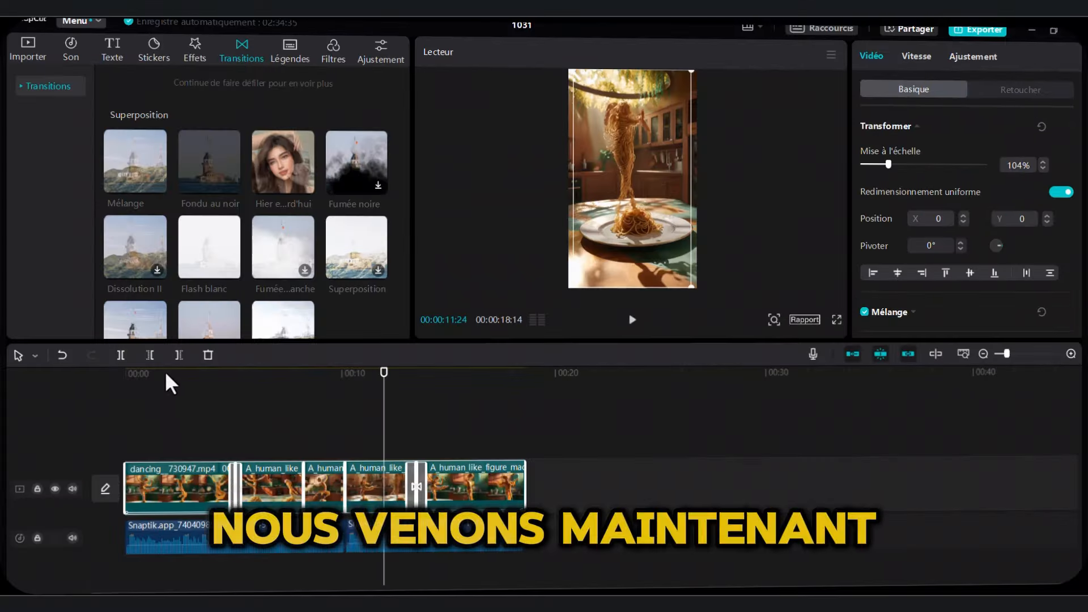
left_click(165, 372)
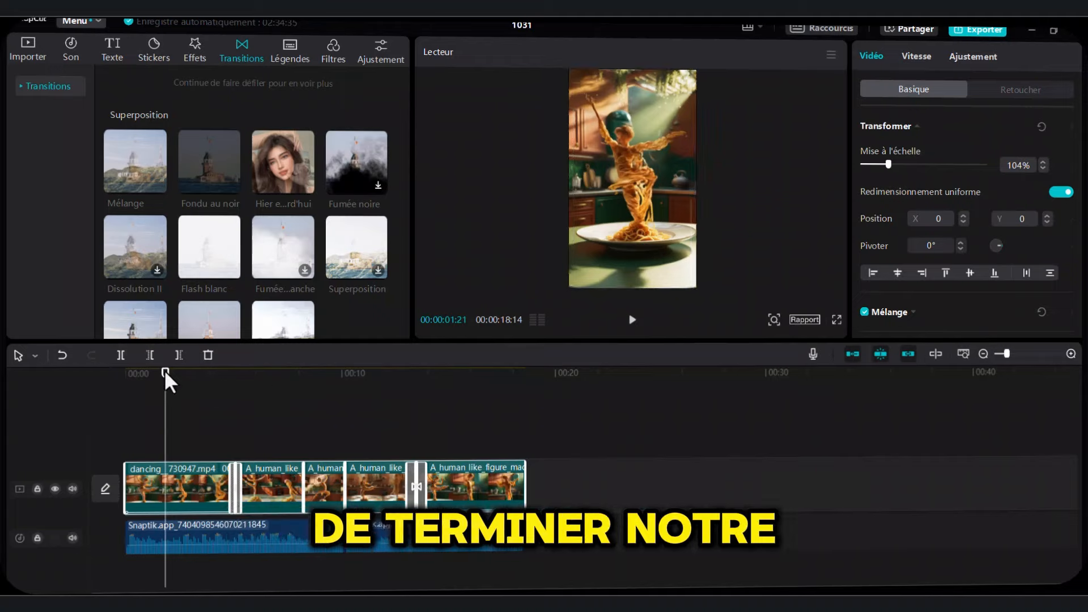